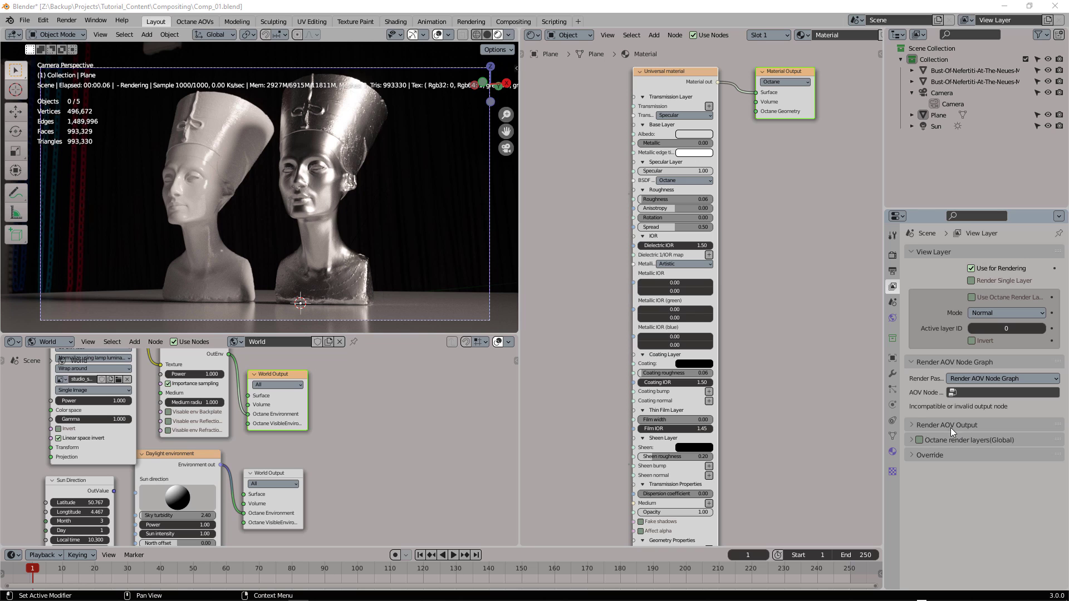
- Try Classic Render Passes as the view layer's render pass style and return it to Render AOV Node Graph
{"action": "left_click", "coordinate": [970, 380]}
{"action": "left_click", "coordinate": [972, 391]}
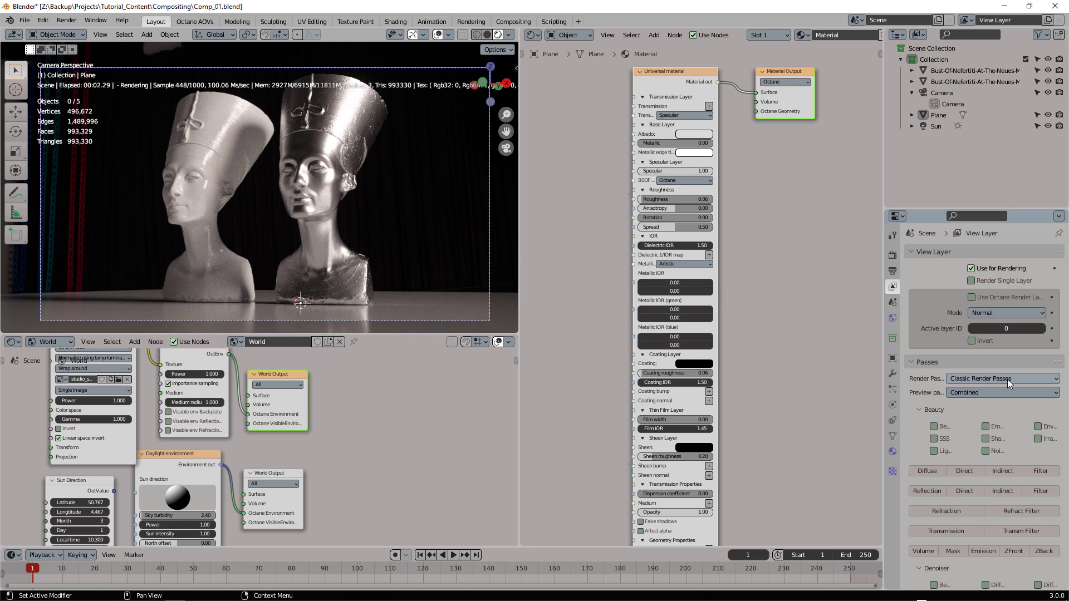
{"action": "left_click", "coordinate": [1007, 379]}
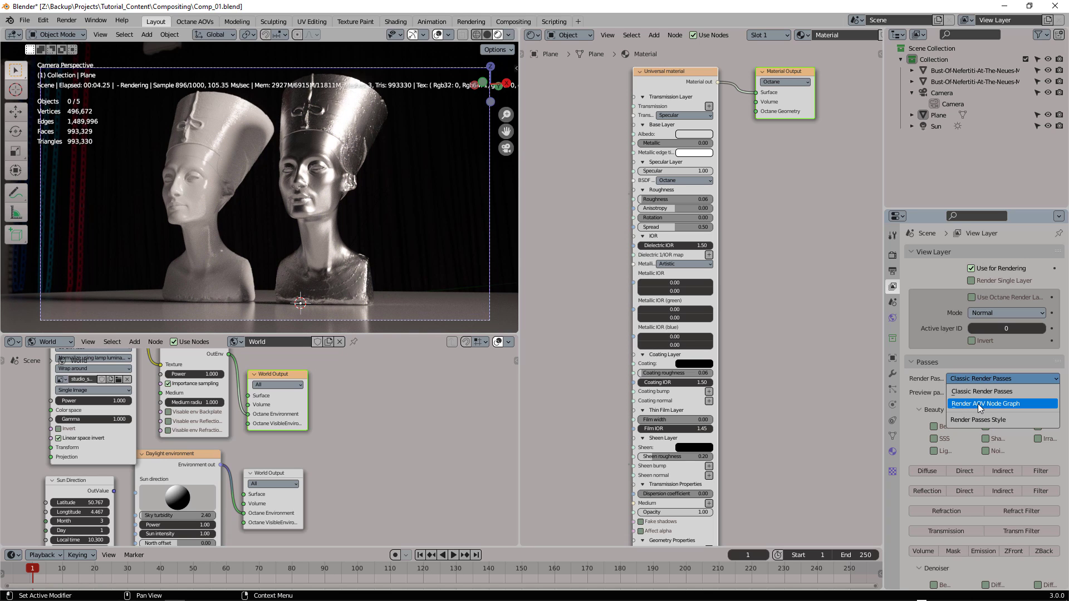
{"action": "left_click", "coordinate": [994, 403]}
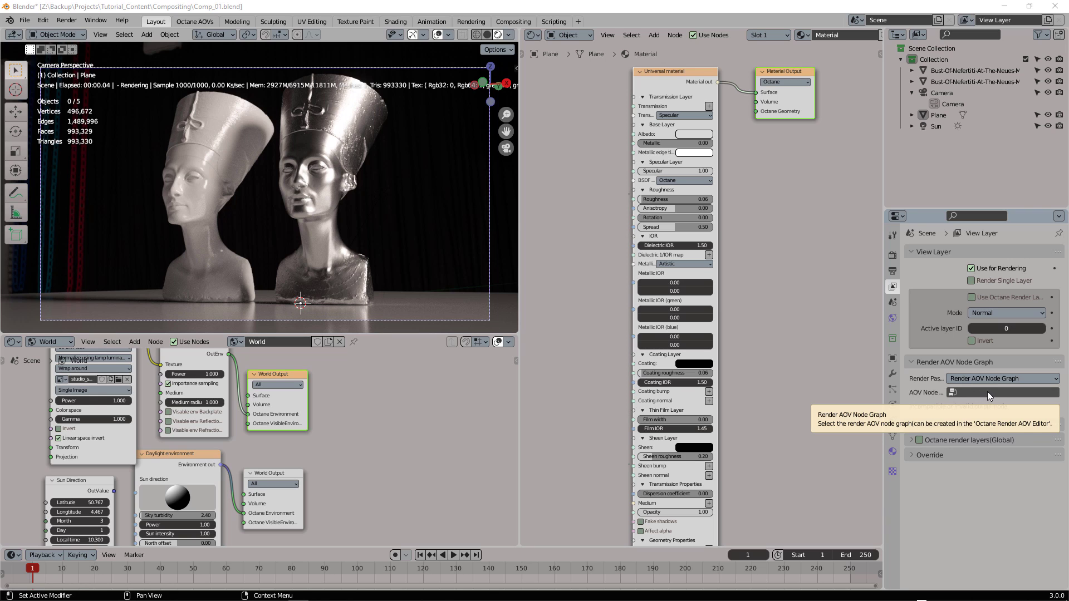
- Create a quick-add node tree in the Octane Render AOV editor and assign AOVs as the view layer's AOV node graph
{"action": "left_click", "coordinate": [12, 342]}
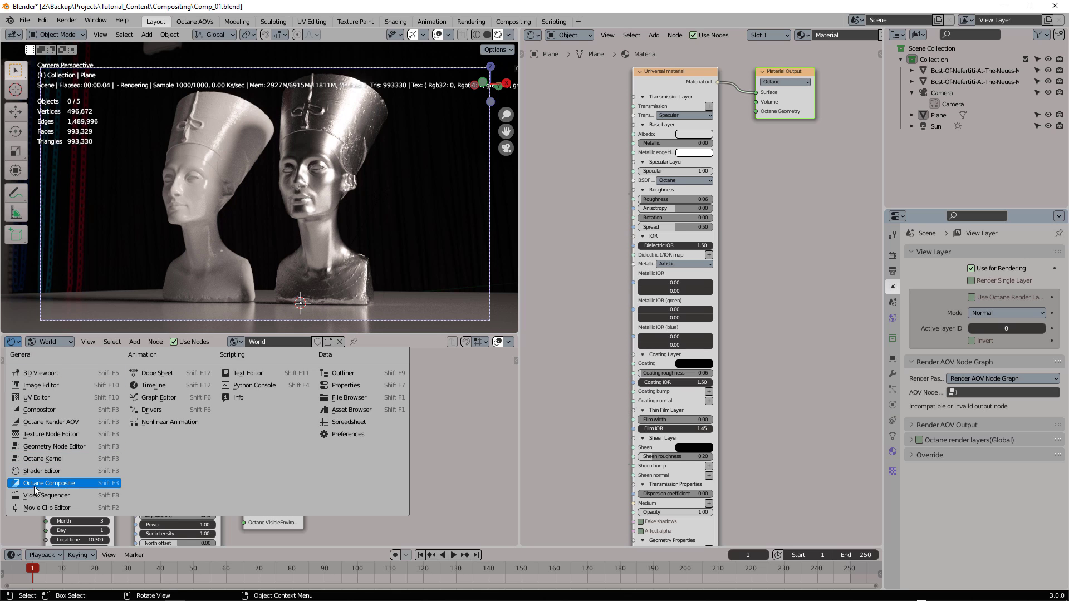
{"action": "left_click", "coordinate": [53, 423]}
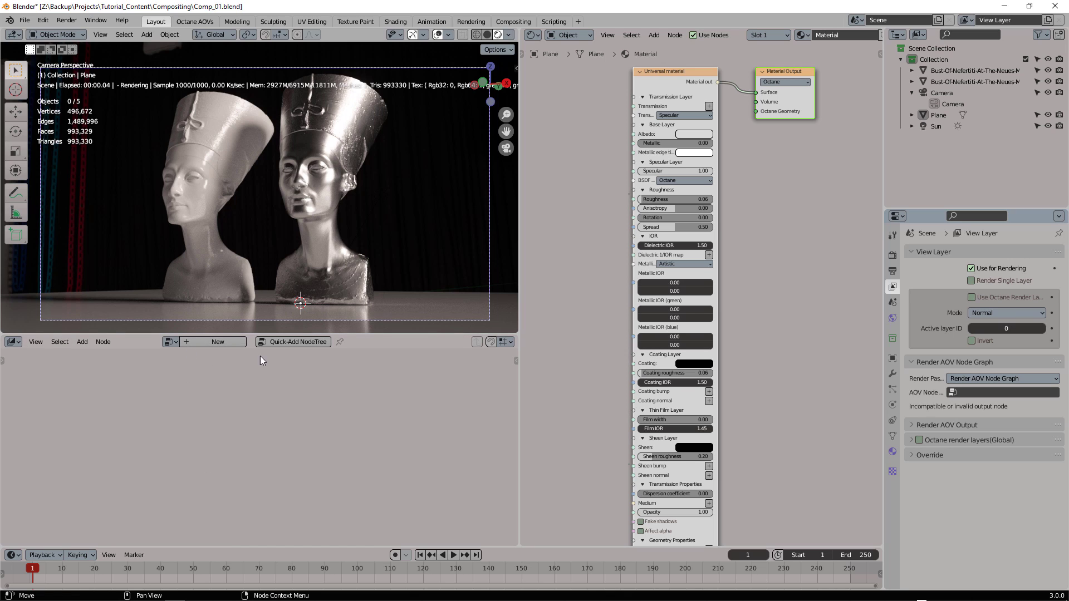
{"action": "left_click", "coordinate": [302, 342]}
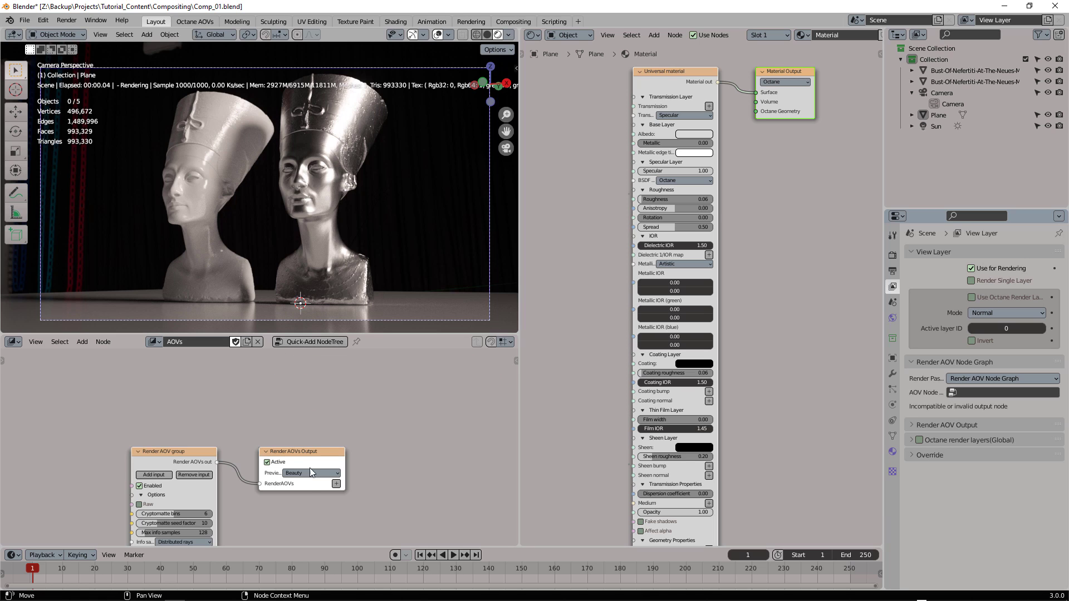
{"action": "middle_click_drag", "start_coordinate": [299, 514], "coordinate": [319, 438]}
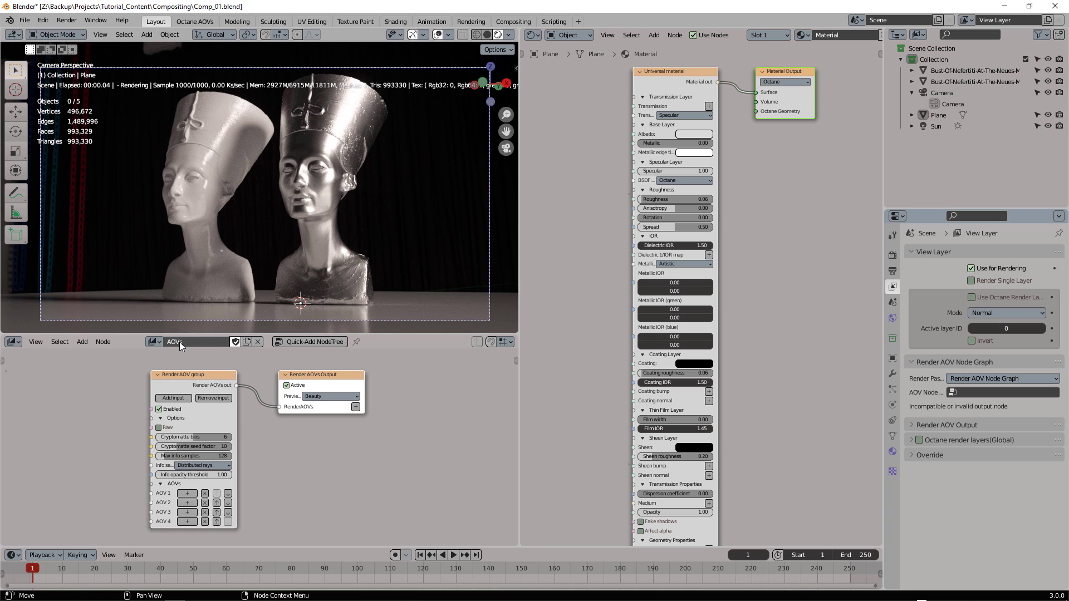
{"action": "left_click", "coordinate": [983, 392]}
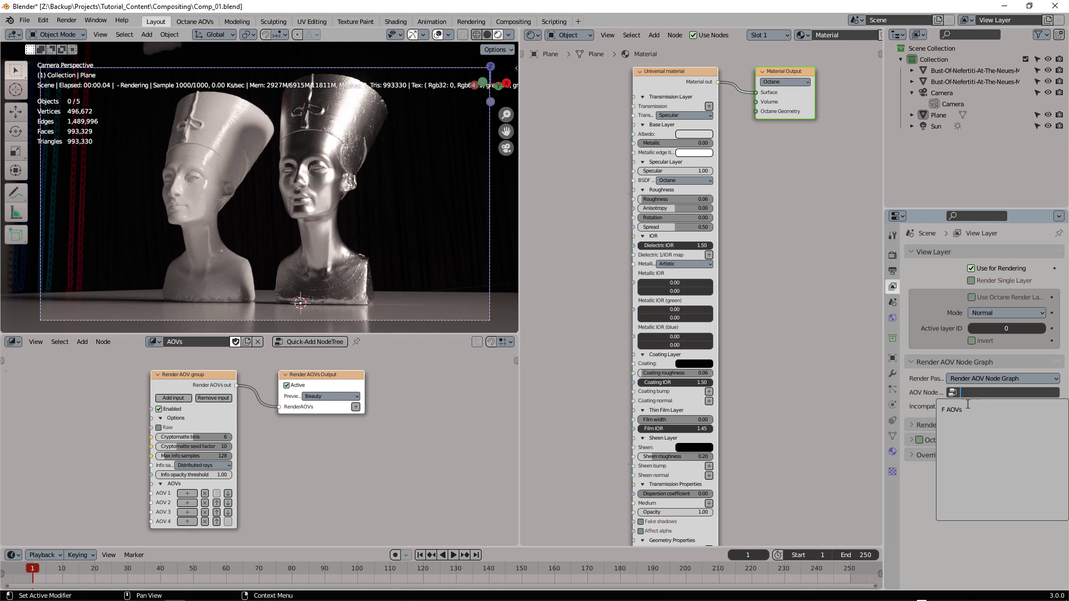
{"action": "left_click", "coordinate": [966, 411]}
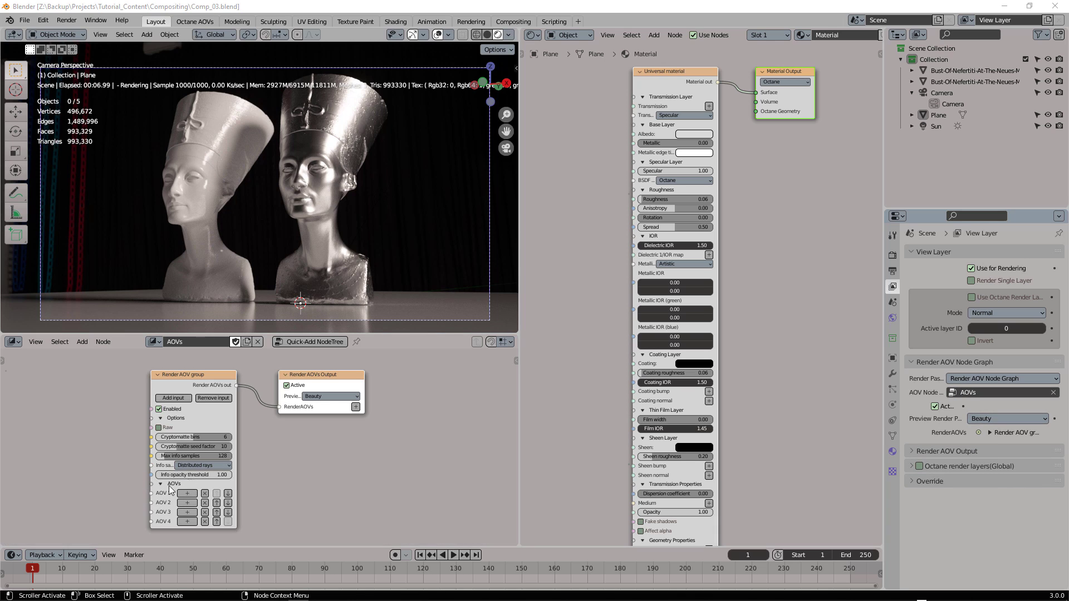
- Add inputs to the Render AOV group until it has eight AOV slots
{"action": "middle_click_drag", "start_coordinate": [289, 486], "coordinate": [353, 431]}
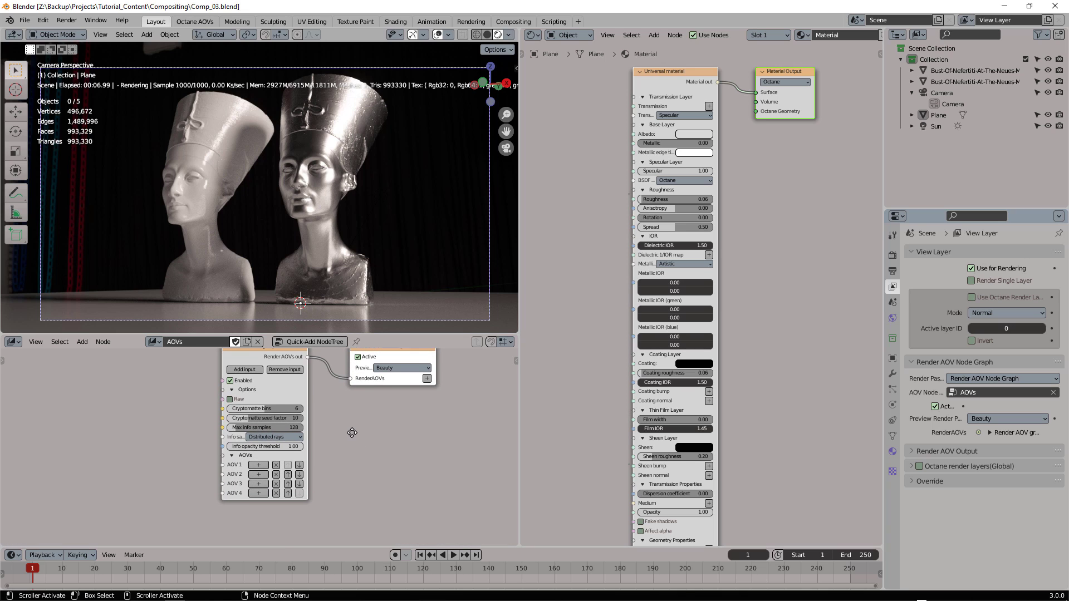
{"action": "left_click", "coordinate": [247, 367]}
{"action": "left_click", "coordinate": [247, 366]}
{"action": "left_click", "coordinate": [247, 366]}
{"action": "left_click", "coordinate": [247, 367]}
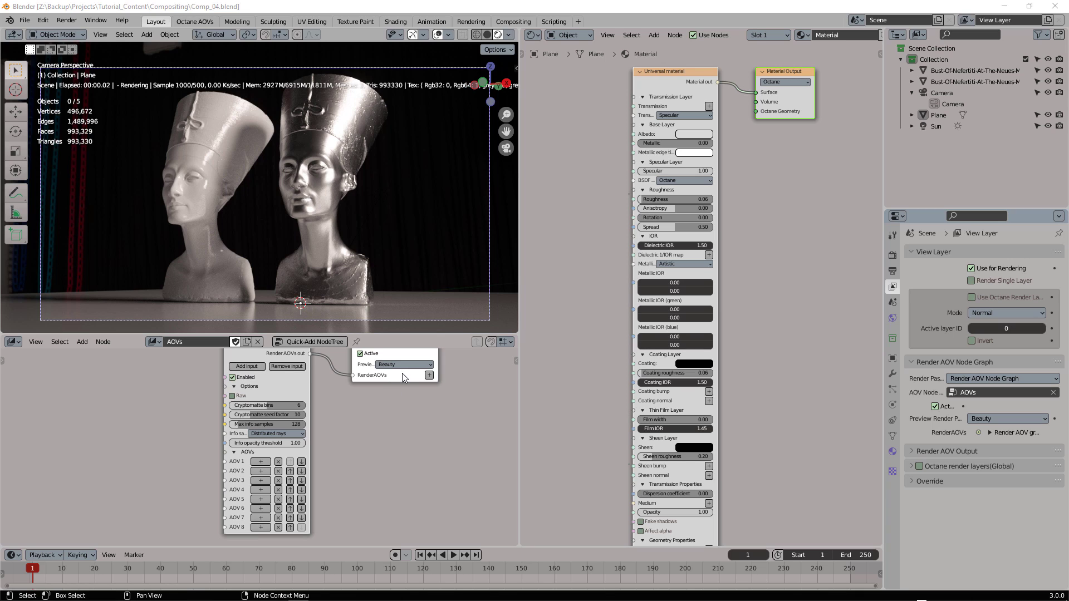
- Examine the preview pass options of the Render AOVs Output node, keeping Beauty selected
{"action": "left_click", "coordinate": [402, 364]}
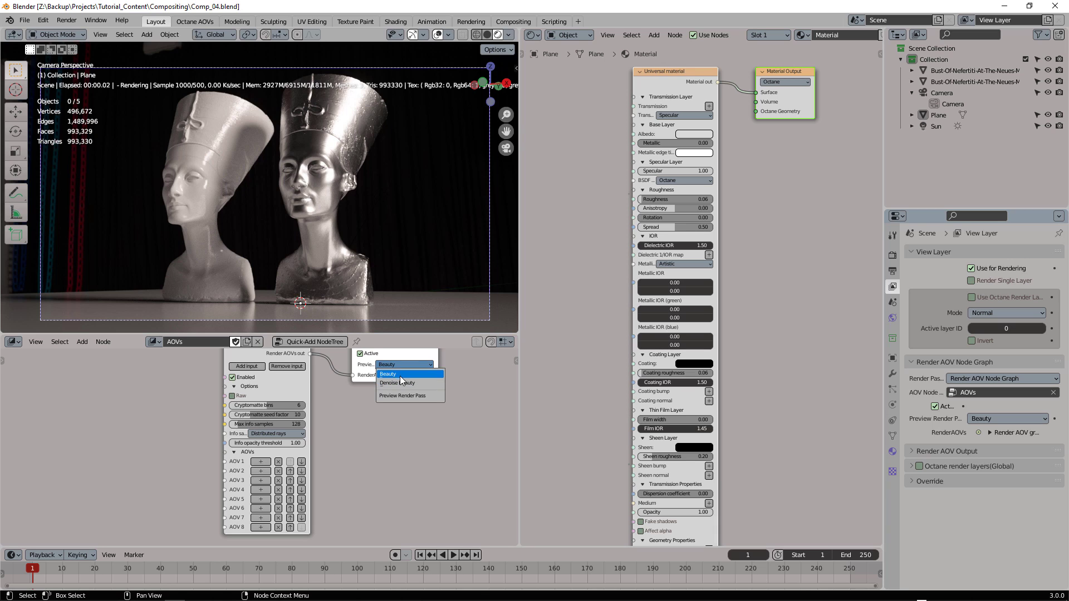
{"action": "left_click", "coordinate": [394, 374]}
{"action": "left_click", "coordinate": [399, 364]}
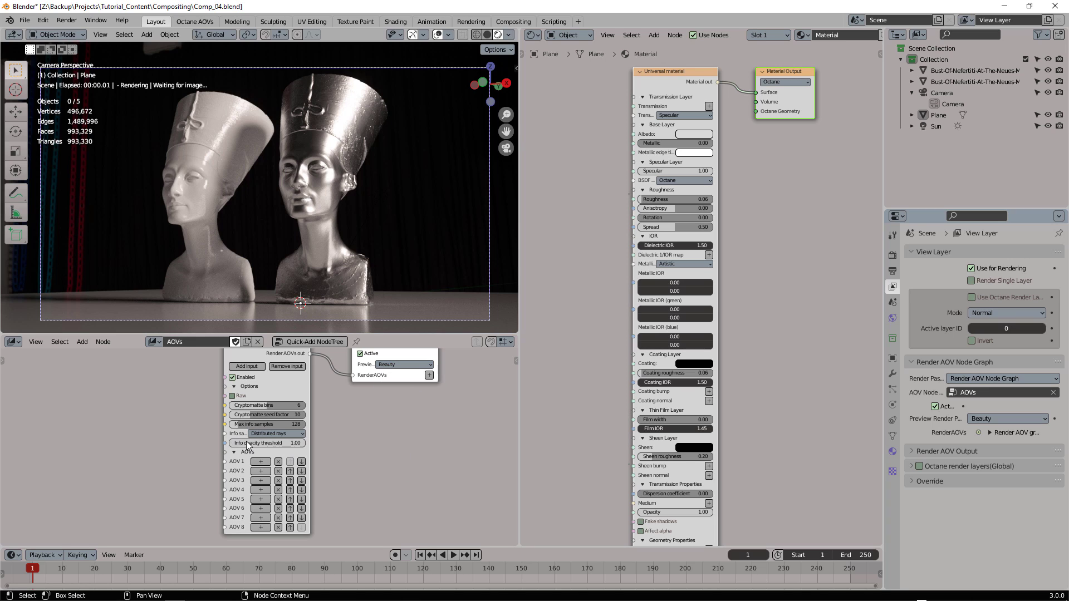
- Add a Diffuse AOV node to the AOV 1 input and place it beside the Render AOV group
{"action": "left_click", "coordinate": [268, 464]}
{"action": "mouse_move", "coordinate": [256, 464]}
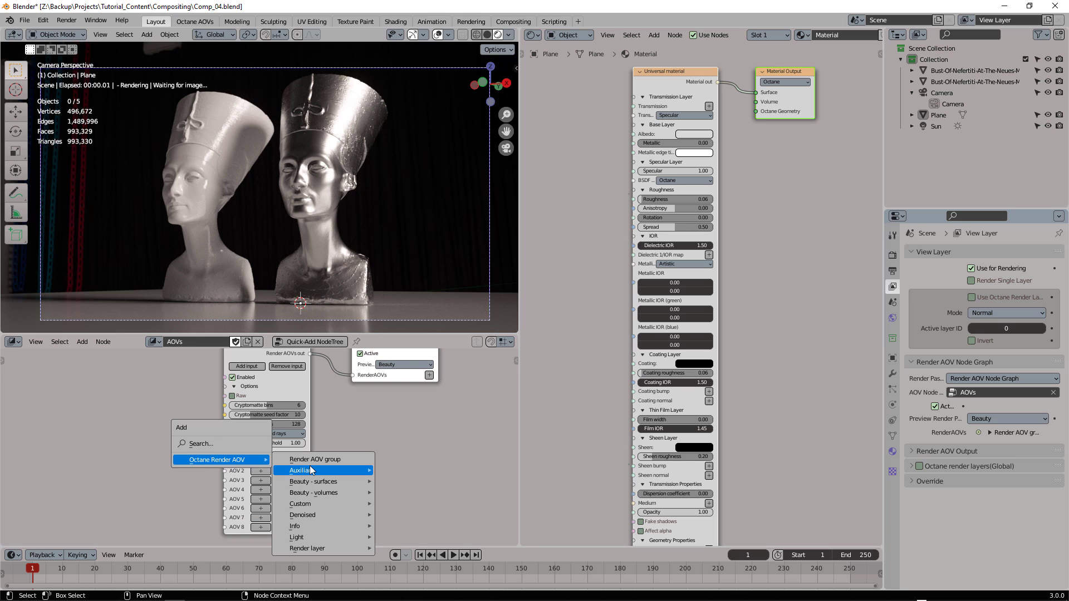
{"action": "mouse_move", "coordinate": [322, 473]}
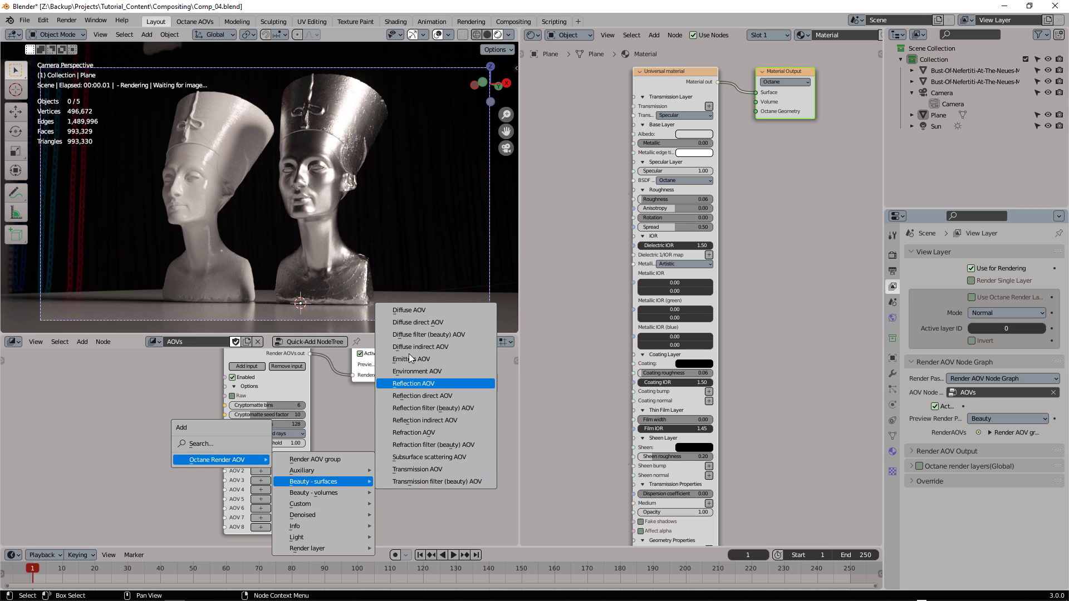
{"action": "left_click", "coordinate": [412, 315]}
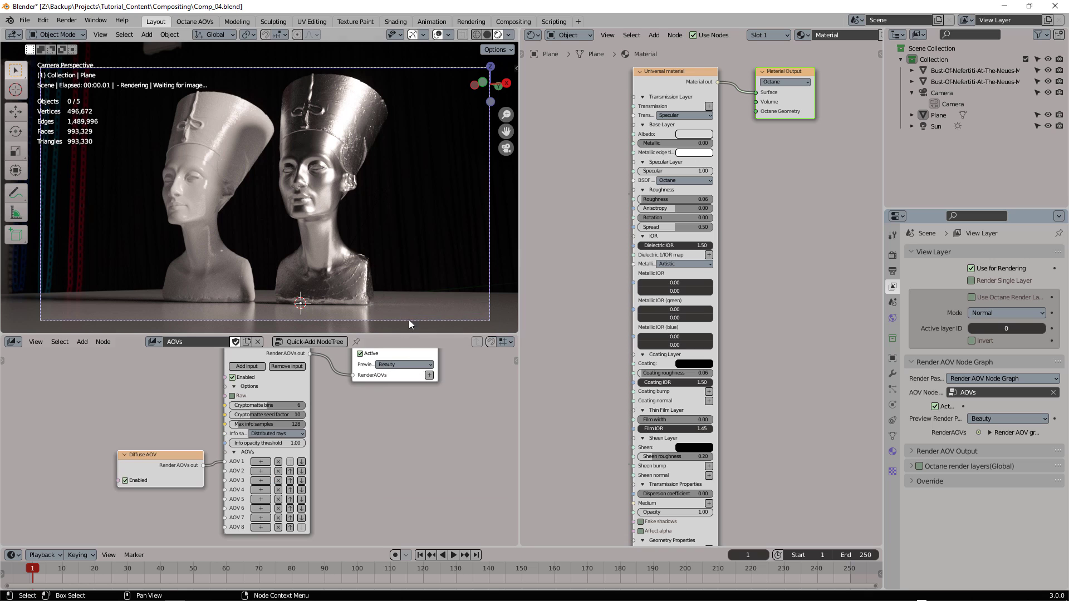
{"action": "left_click", "coordinate": [196, 440]}
- Add a Reflection AOV node to the AOV 2 input and place it below the Diffuse AOV node
{"action": "left_click", "coordinate": [261, 470]}
{"action": "mouse_move", "coordinate": [261, 469]}
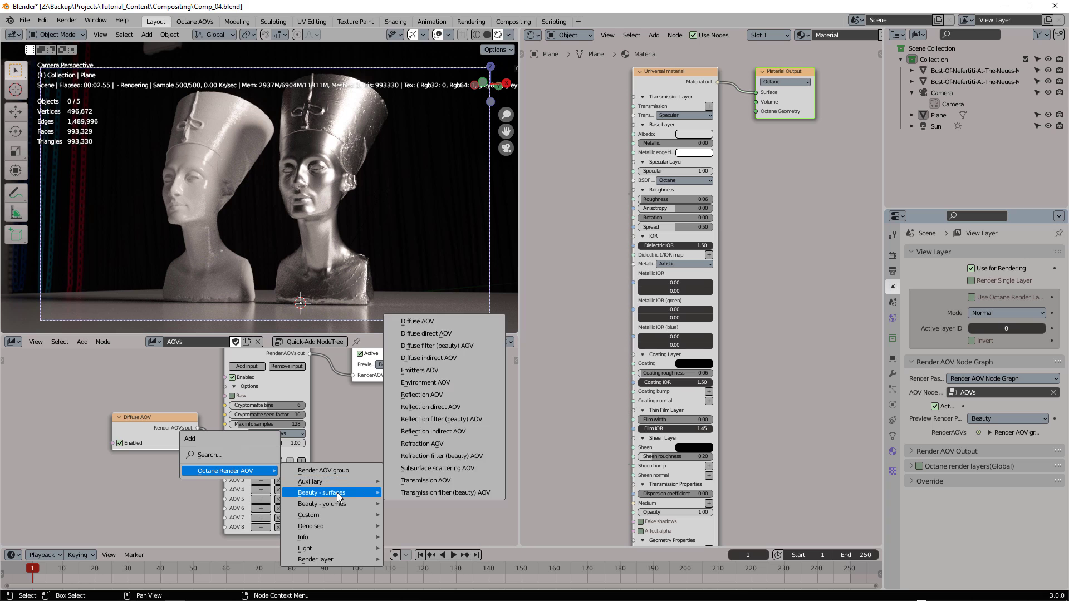
{"action": "mouse_move", "coordinate": [334, 483]}
{"action": "left_click", "coordinate": [424, 396]}
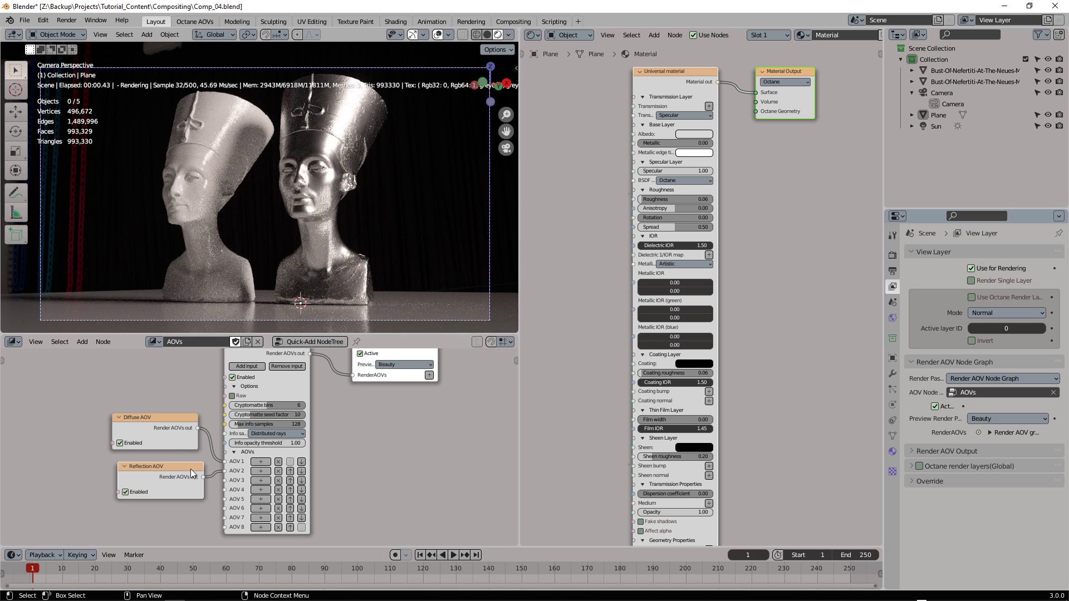
{"action": "left_click", "coordinate": [187, 460]}
- Add a Z-depth AOV node to the AOV 3 input and place it below the Reflection AOV node
{"action": "key", "text": "shift+a"}
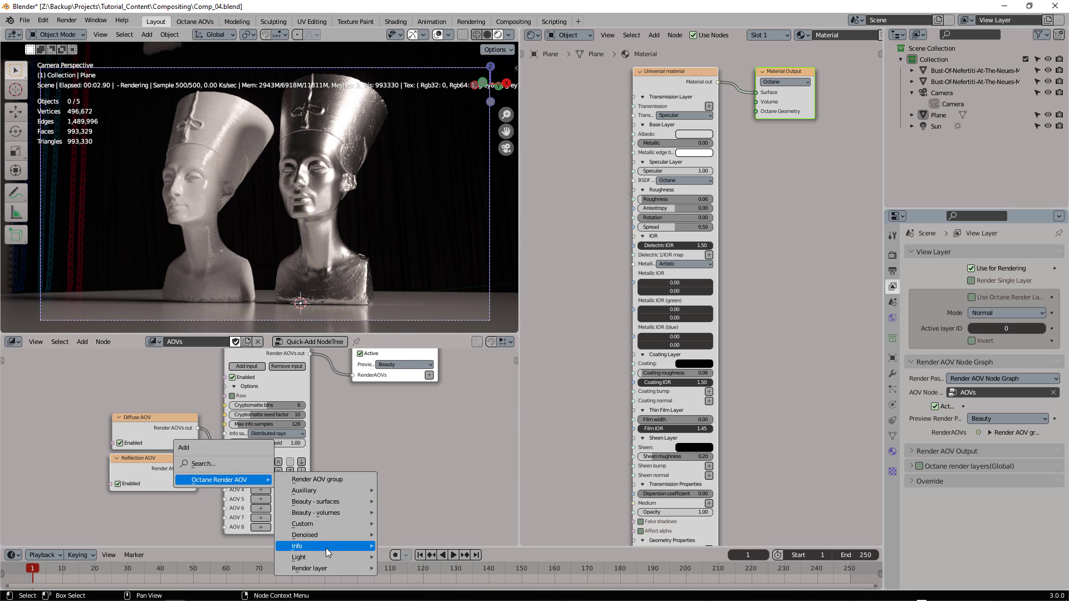
{"action": "mouse_move", "coordinate": [325, 547]}
{"action": "left_click", "coordinate": [418, 548]}
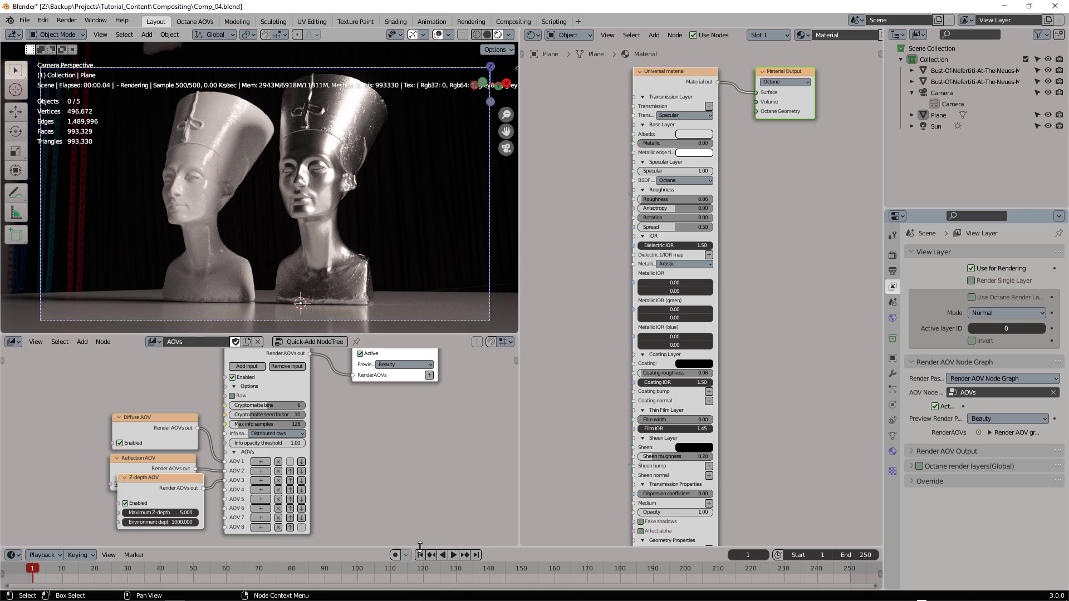
{"action": "left_click", "coordinate": [177, 504]}
- Preview the Diffuse pass and the Reflection pass in the viewport through the Render AOVs Output node
{"action": "scroll", "coordinate": [365, 498], "scroll_direction": "down", "scroll_amount": 2}
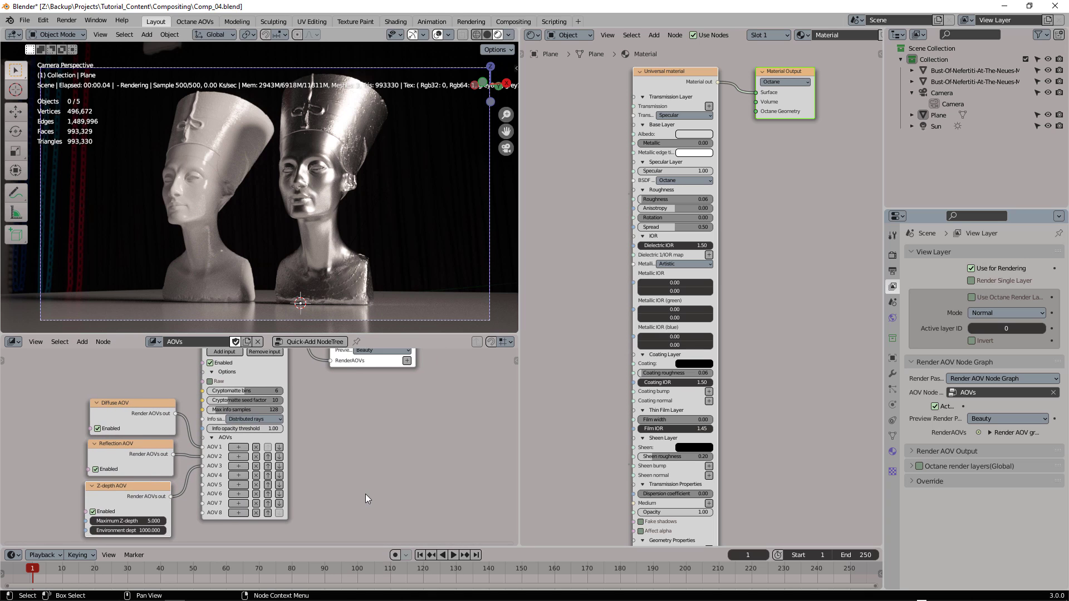
{"action": "middle_click_drag", "start_coordinate": [368, 489], "coordinate": [365, 492]}
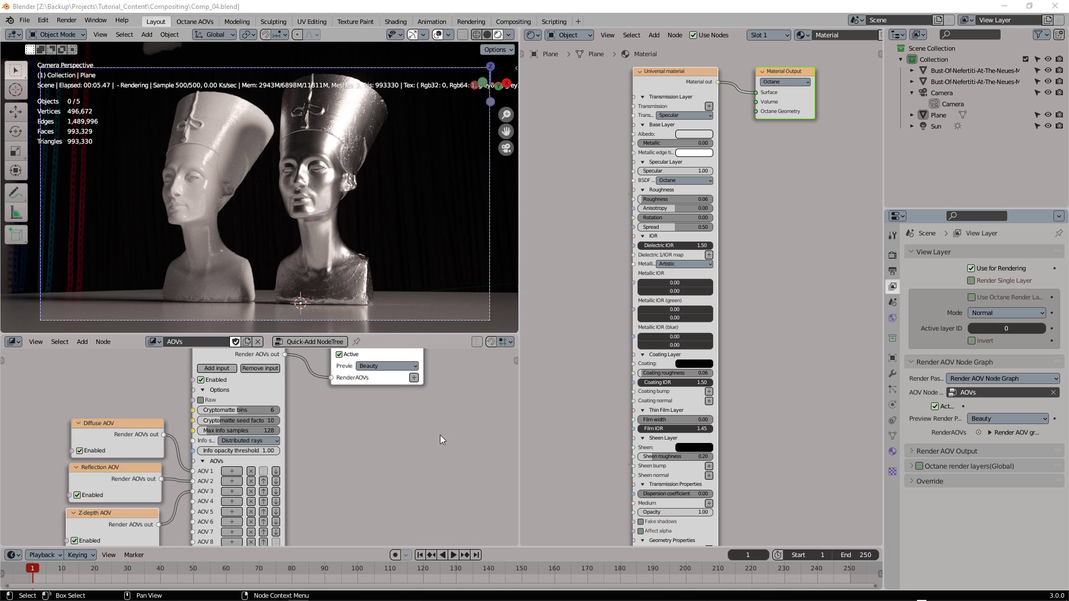
{"action": "middle_click_drag", "start_coordinate": [449, 428], "coordinate": [436, 475]}
{"action": "left_click", "coordinate": [360, 416]}
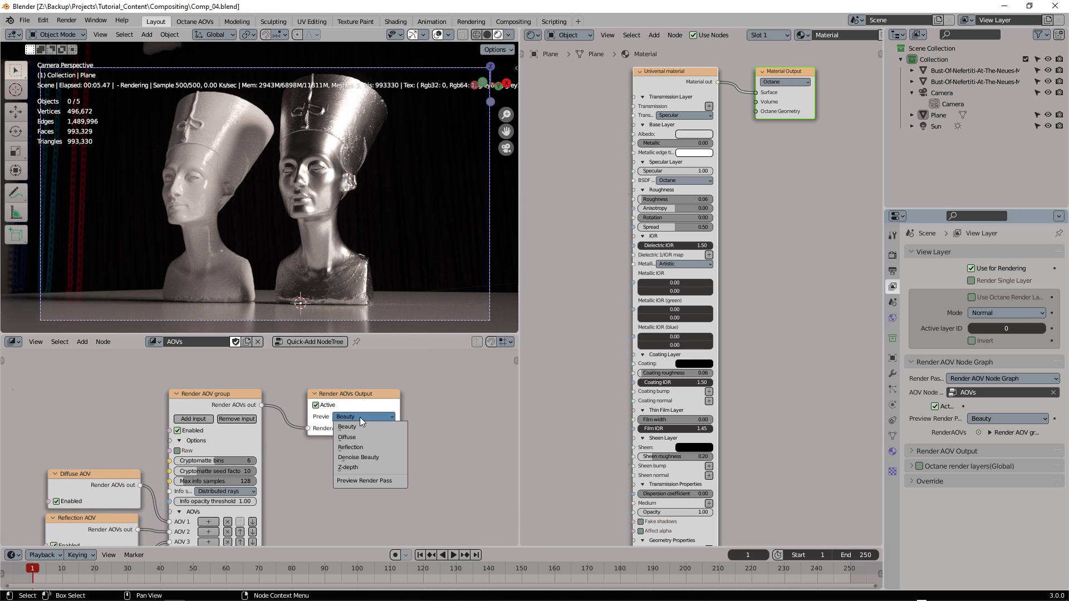
{"action": "left_click", "coordinate": [363, 437]}
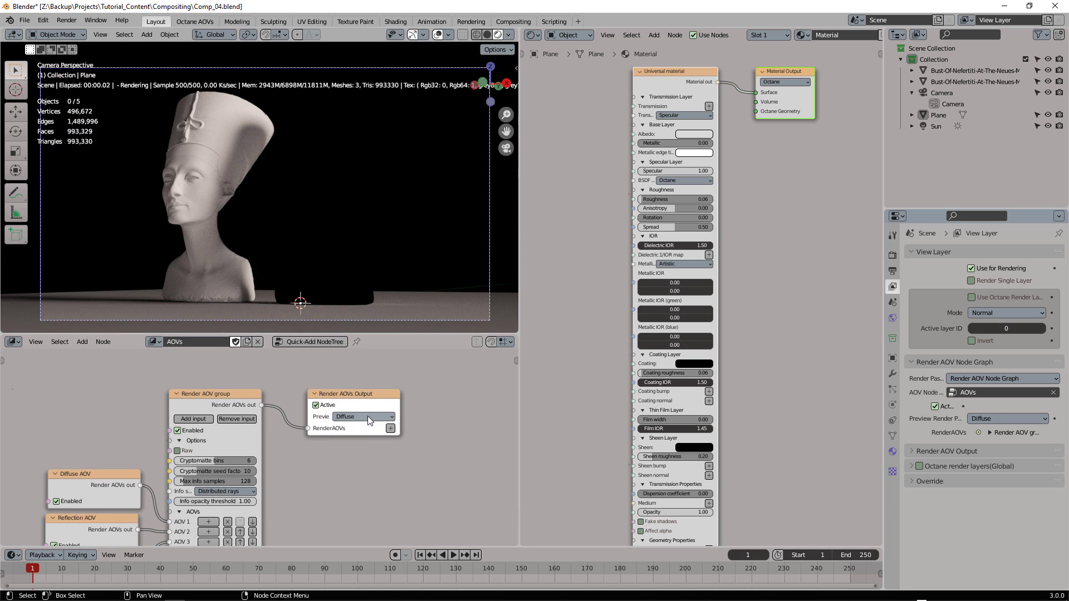
{"action": "left_click", "coordinate": [366, 416]}
{"action": "left_click", "coordinate": [366, 447]}
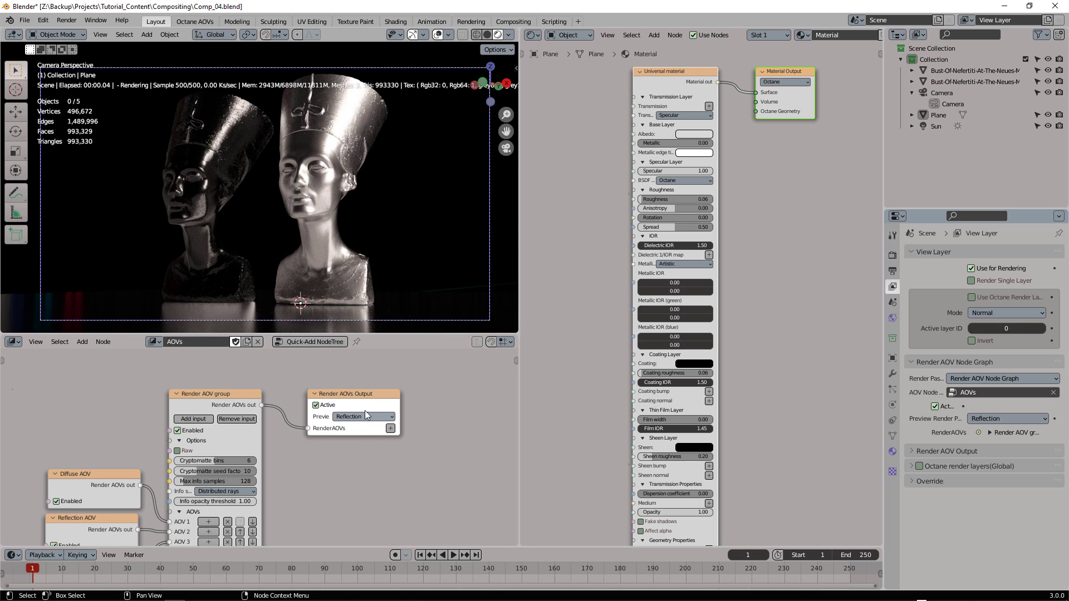
- Preview the Z-depth pass and raise the Z-depth AOV's maximum Z-depth to 13.860
{"action": "left_click", "coordinate": [372, 420]}
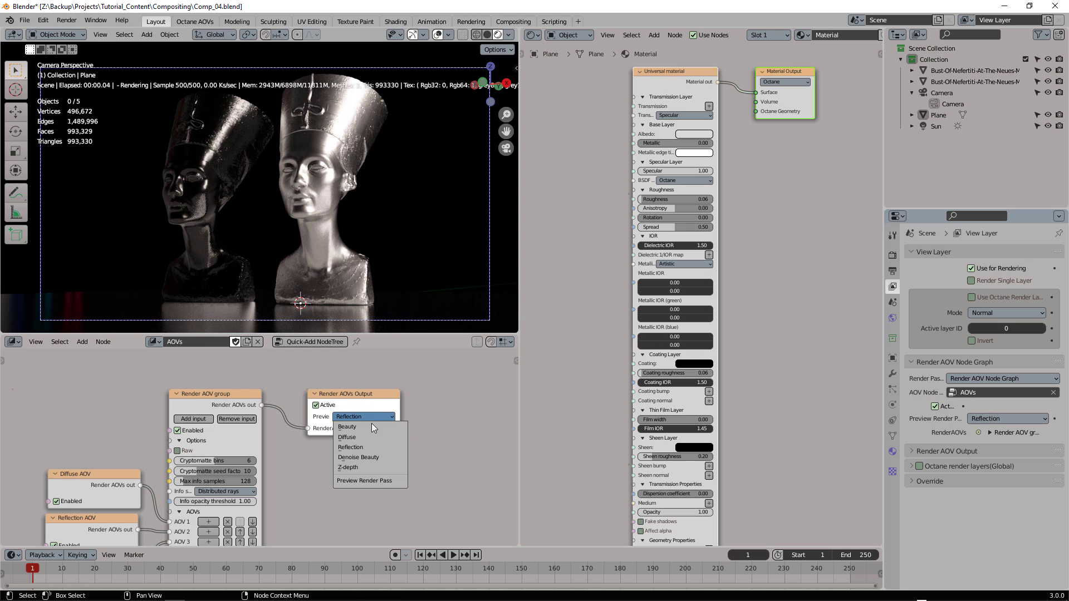
{"action": "left_click", "coordinate": [361, 467]}
{"action": "middle_click_drag", "start_coordinate": [288, 483], "coordinate": [336, 388]}
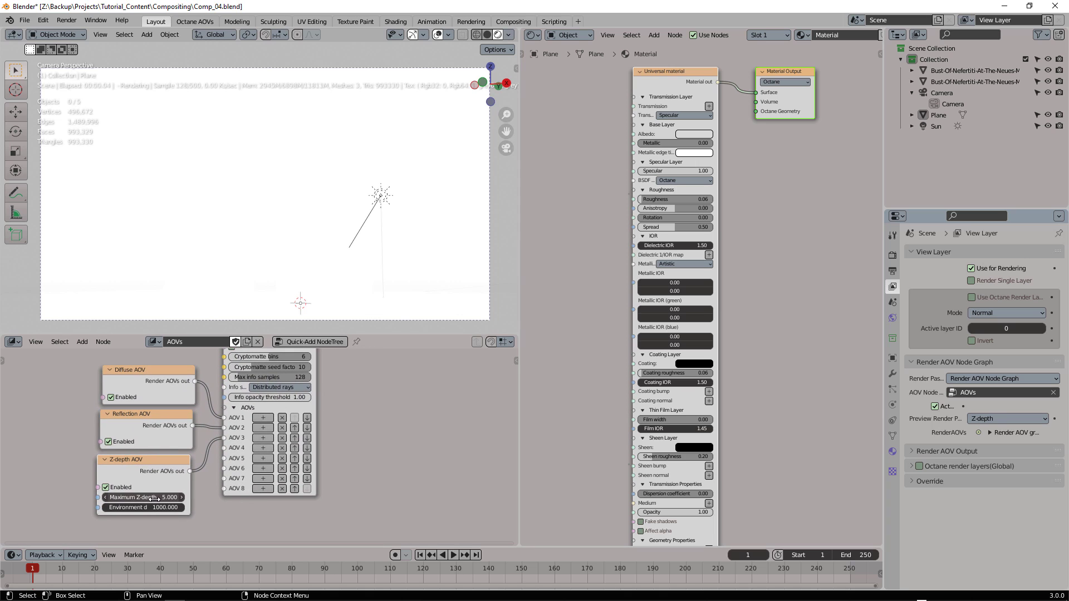
{"action": "left_click_drag", "start_coordinate": [155, 497], "coordinate": [667, 497]}
{"action": "left_click_drag", "start_coordinate": [201, 497], "coordinate": [196, 497]}
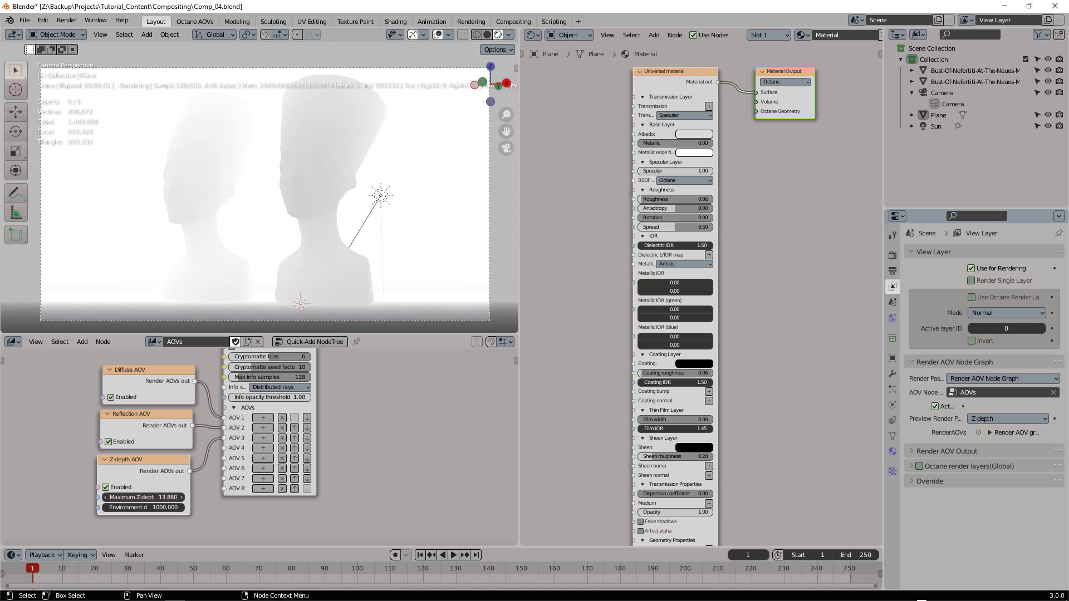
- Save the project as a new incremental version named Comp_05.blend
{"action": "scroll", "coordinate": [351, 425], "scroll_direction": "down", "scroll_amount": 1}
{"action": "middle_click_drag", "start_coordinate": [351, 425], "coordinate": [378, 452]}
{"action": "left_click", "coordinate": [165, 436]}
{"action": "key", "text": "ctrl+alt+s"}
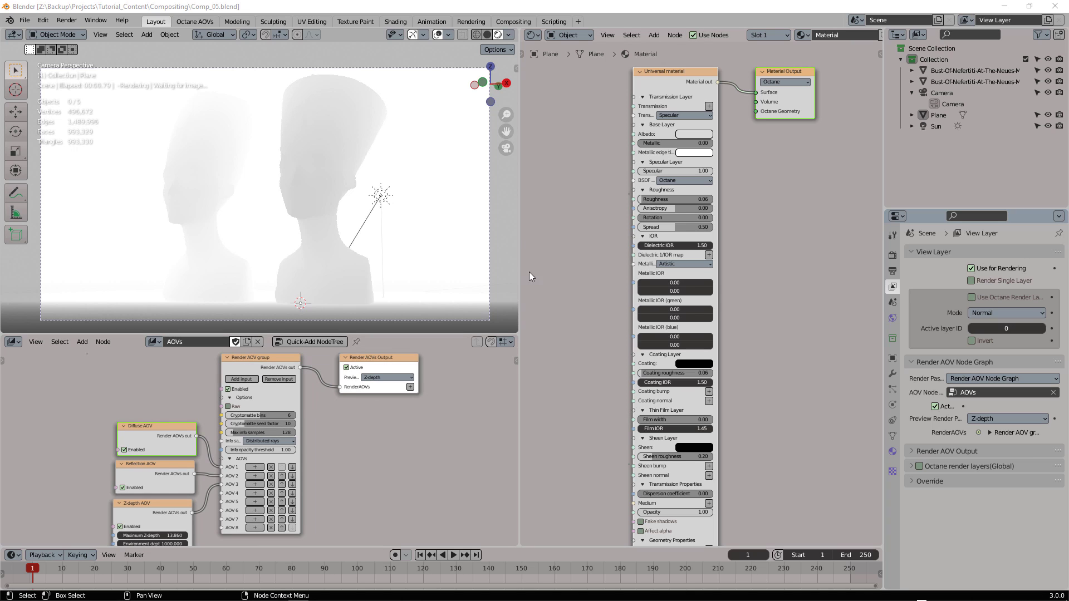
- Set the preview pass of the Render AOVs Output node to Beauty
{"action": "middle_click_drag", "start_coordinate": [592, 170], "coordinate": [666, 197]}
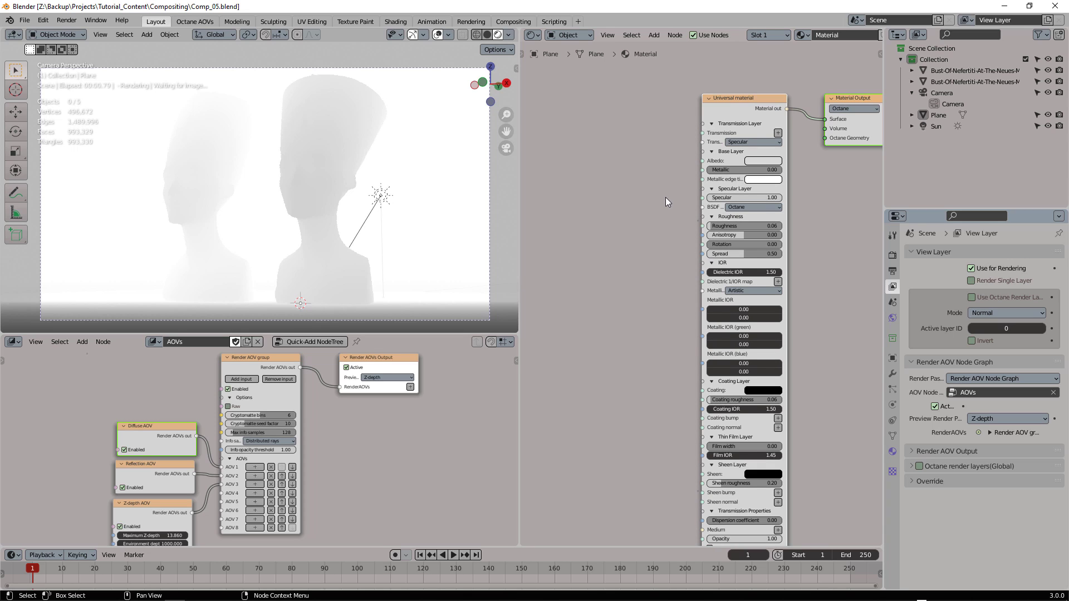
{"action": "left_click", "coordinate": [380, 377]}
{"action": "left_click", "coordinate": [386, 394]}
{"action": "left_click", "coordinate": [384, 378]}
{"action": "left_click", "coordinate": [386, 385]}
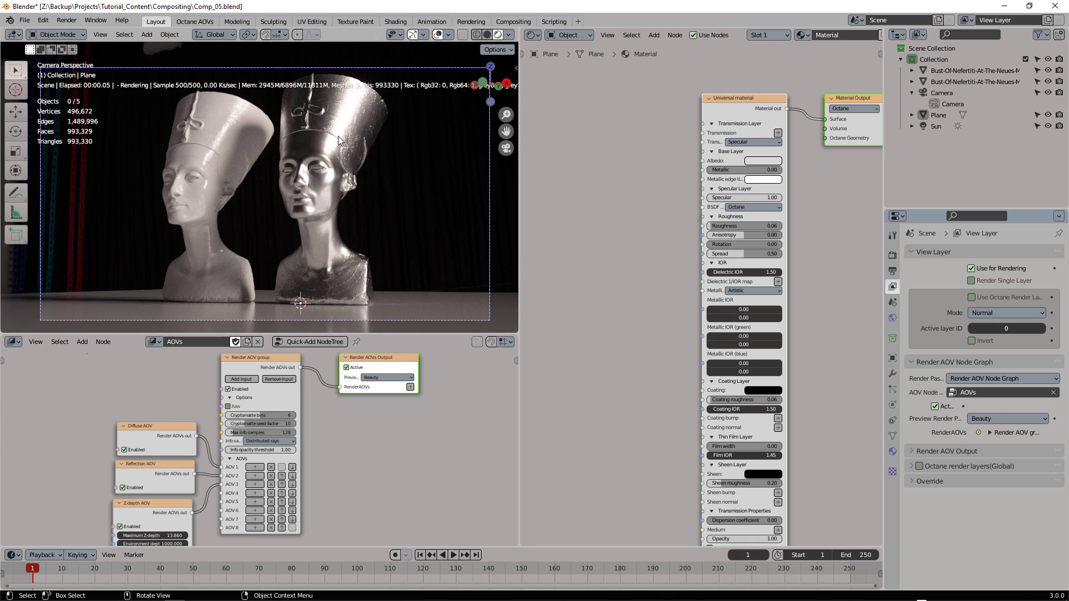
- Assign Custom AOV 1 as the custom AOV of the matte left bust's Universal material
{"action": "left_click", "coordinate": [202, 174]}
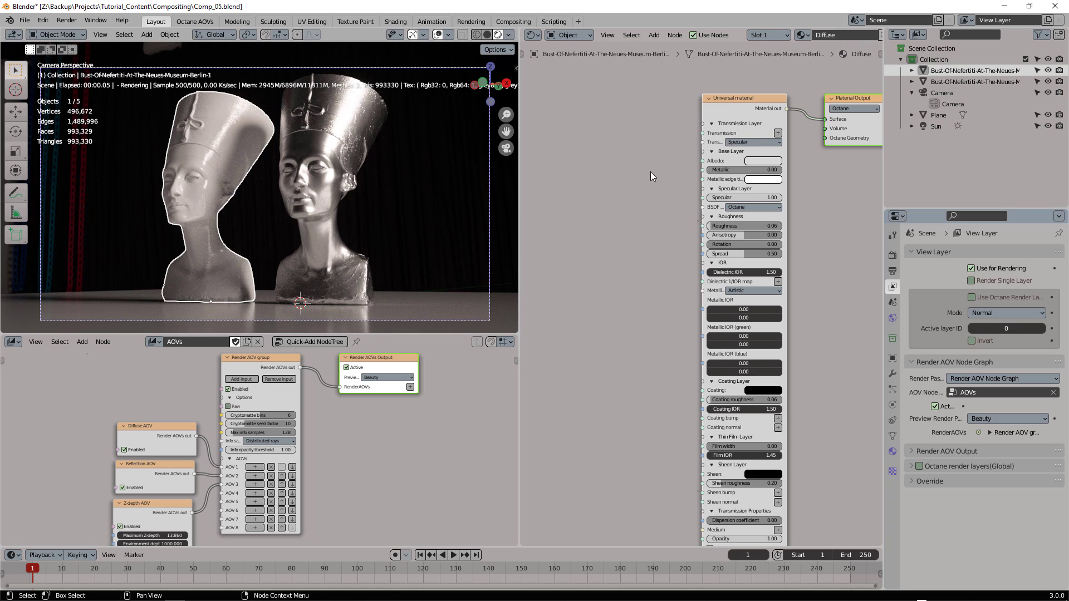
{"action": "middle_click_drag", "start_coordinate": [609, 411], "coordinate": [592, 158]}
{"action": "scroll", "coordinate": [633, 339], "scroll_direction": "up", "scroll_amount": 2}
{"action": "scroll", "coordinate": [621, 402], "scroll_direction": "up", "scroll_amount": 2}
{"action": "middle_click_drag", "start_coordinate": [646, 427], "coordinate": [625, 427]}
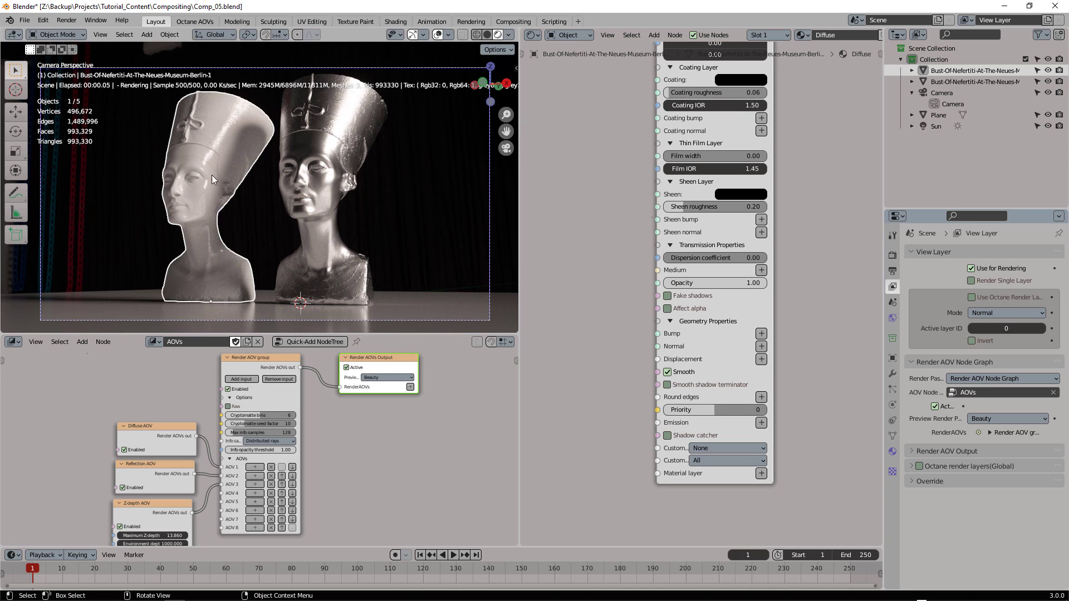
{"action": "left_click", "coordinate": [717, 449]}
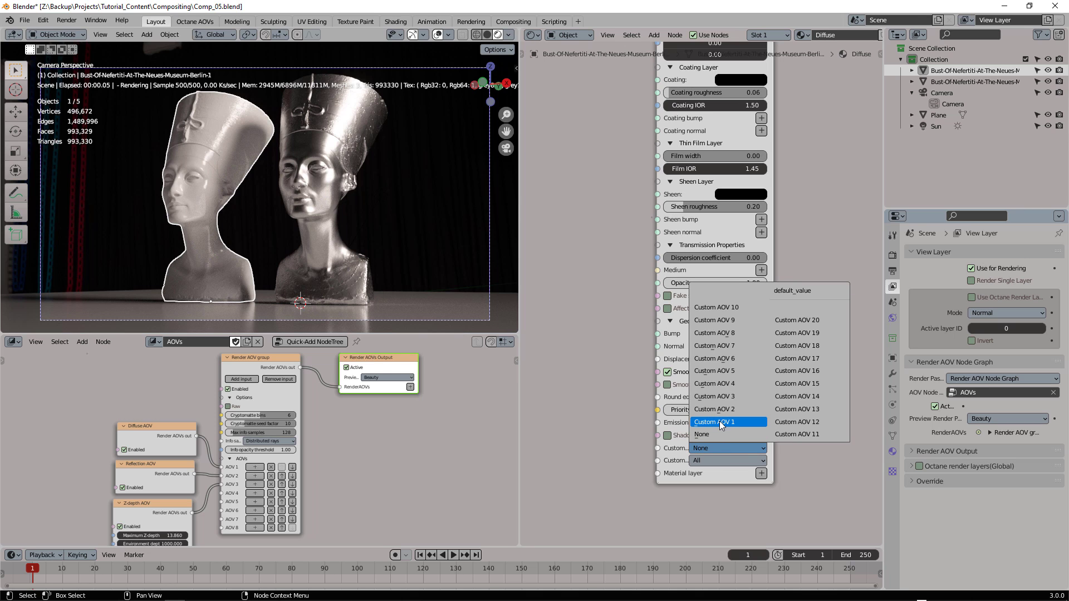
{"action": "left_click", "coordinate": [719, 422]}
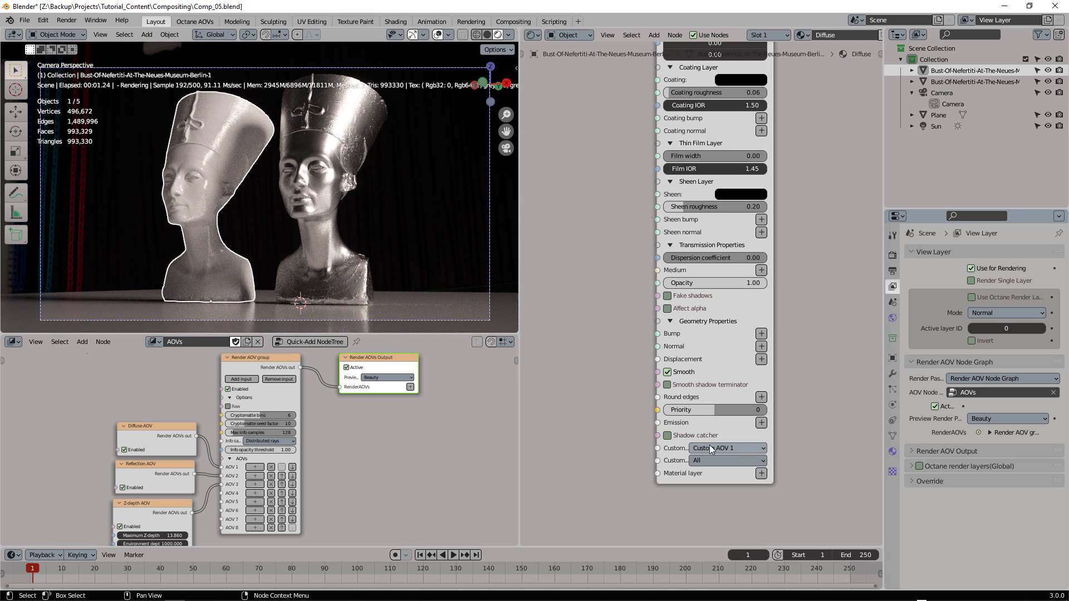
- Add a Custom AOV node below the Z-depth AOV node and connect it to the AOV 4 input of the Render AOV group
{"action": "scroll", "coordinate": [577, 320], "scroll_direction": "down", "scroll_amount": 4}
{"action": "middle_click_drag", "start_coordinate": [576, 204], "coordinate": [584, 258]}
{"action": "middle_click_drag", "start_coordinate": [368, 490], "coordinate": [377, 417]}
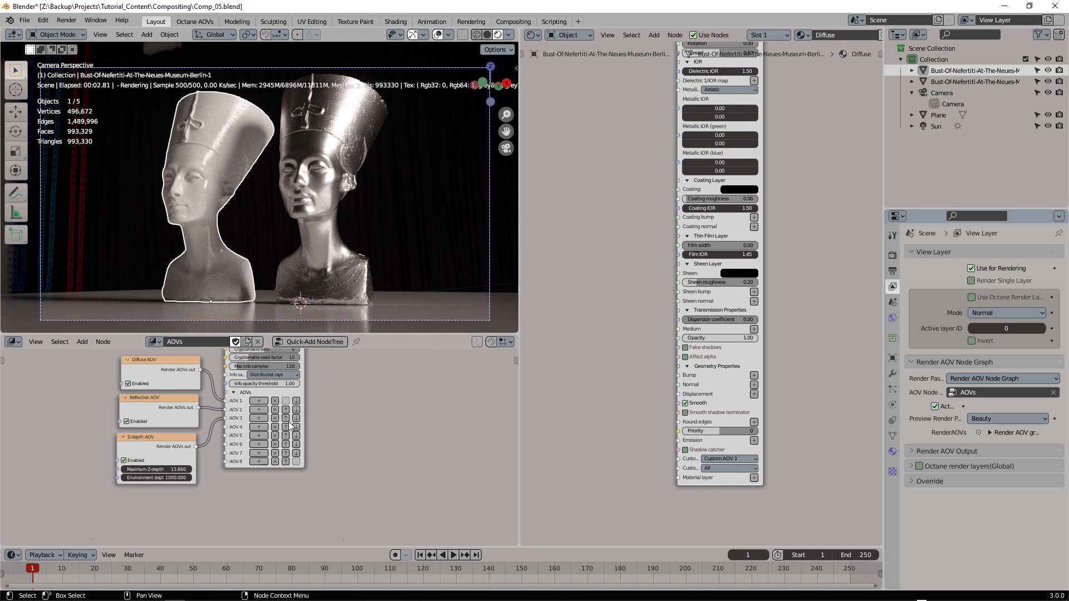
{"action": "key", "text": "shift+a"}
{"action": "mouse_move", "coordinate": [258, 427]}
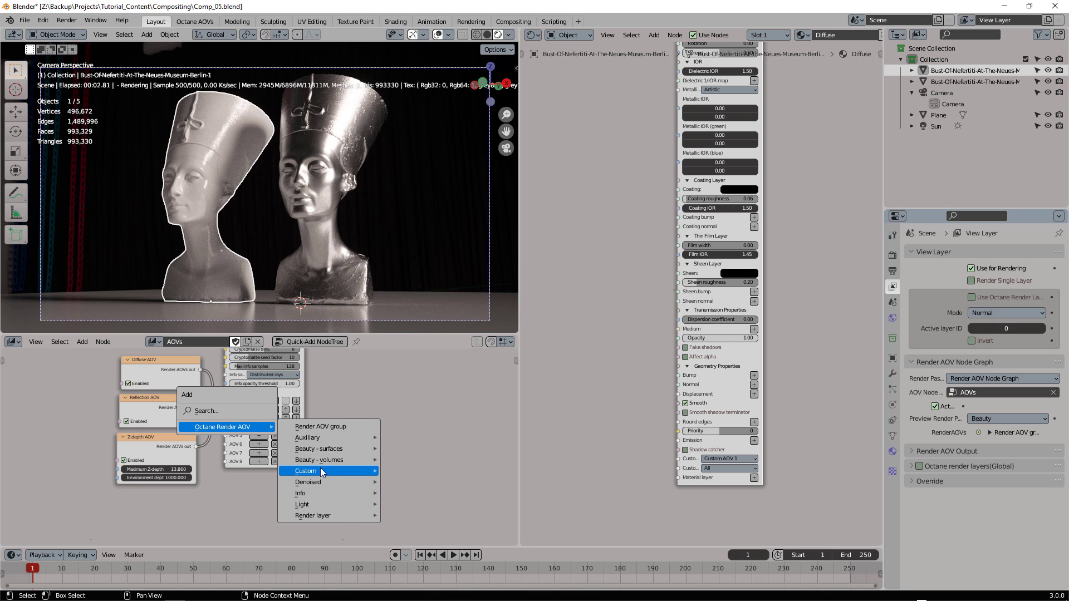
{"action": "mouse_move", "coordinate": [319, 471]}
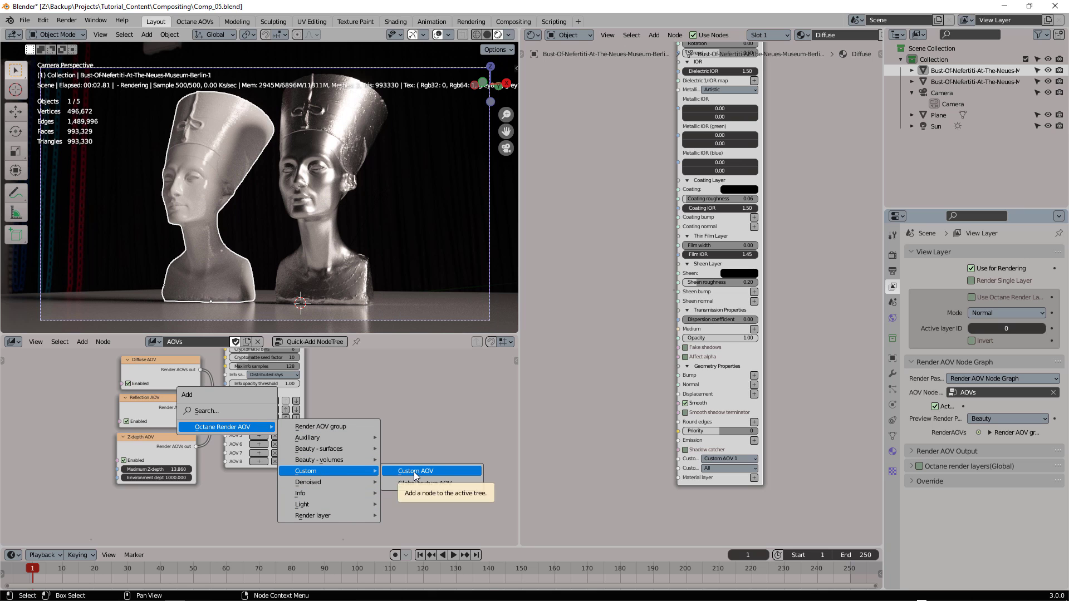
{"action": "left_click", "coordinate": [413, 472]}
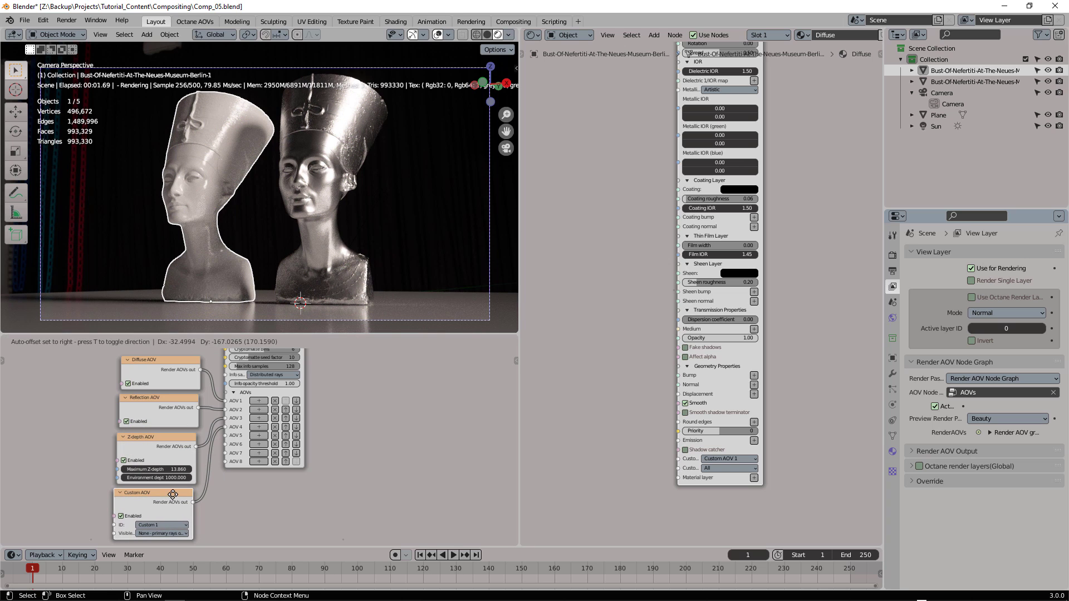
{"action": "left_click", "coordinate": [166, 496]}
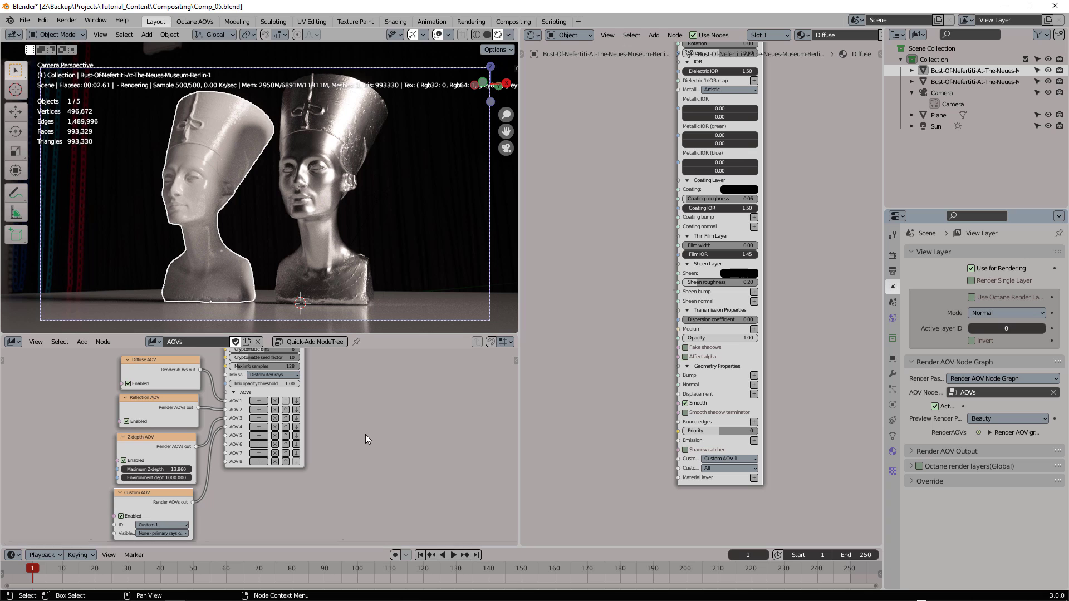
- Preview the Custom AOV 1 pass through the Render AOVs Output node
{"action": "middle_click_drag", "start_coordinate": [352, 435], "coordinate": [322, 483]}
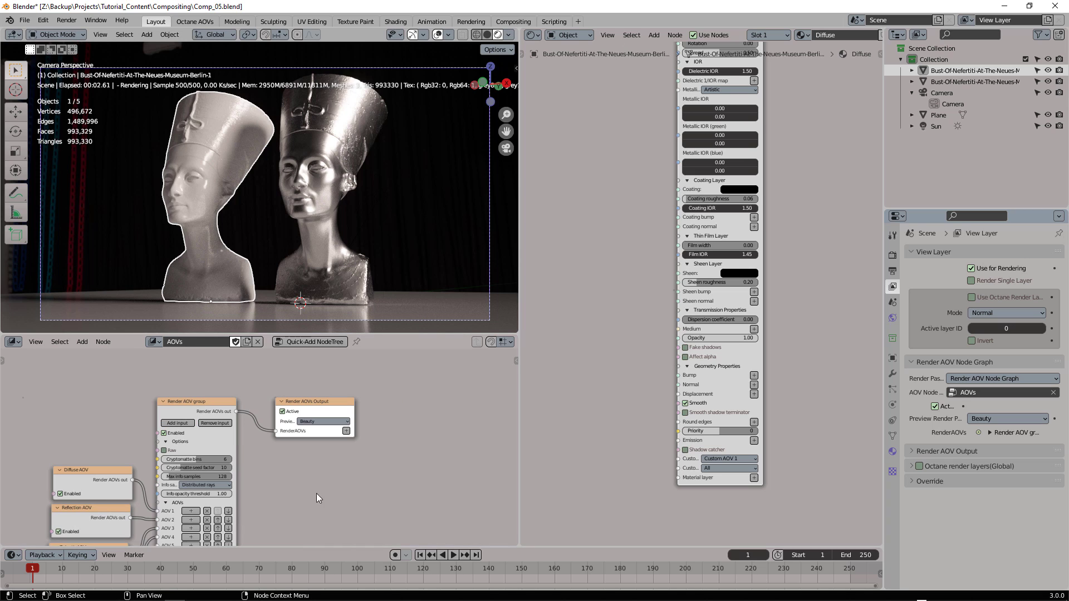
{"action": "left_click", "coordinate": [316, 423]}
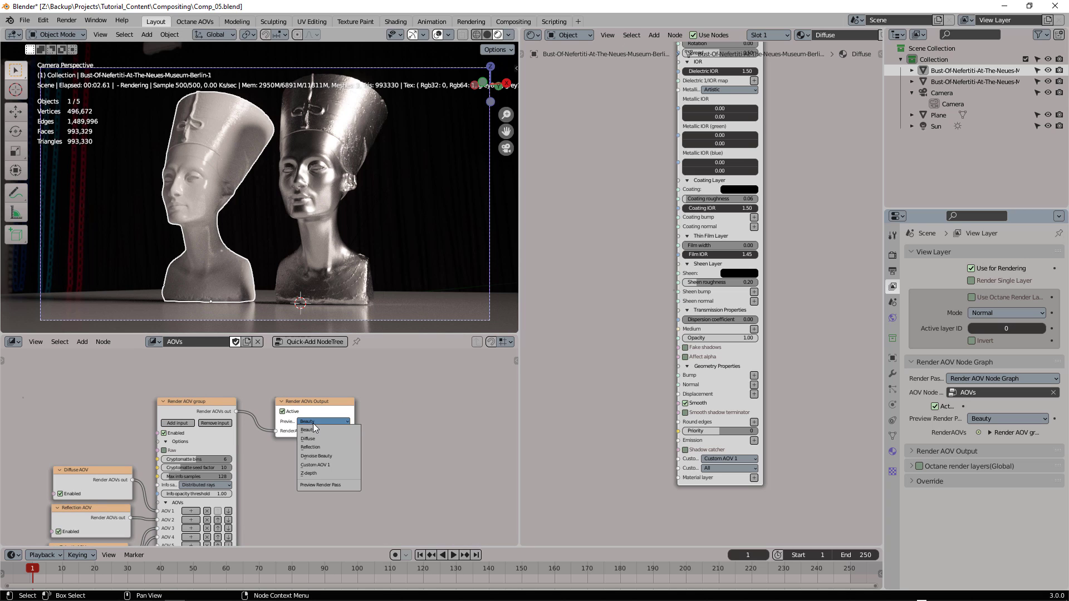
{"action": "left_click", "coordinate": [324, 465]}
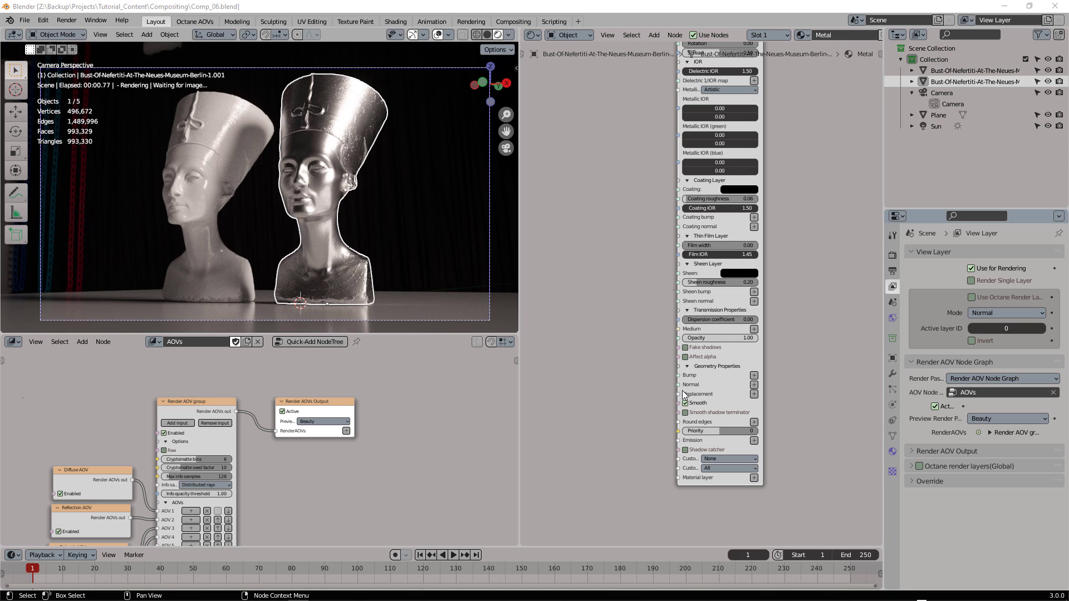
- Assign Custom AOV 2 as the custom AOV in the Octane object layer settings of the metal bust
{"action": "left_click", "coordinate": [892, 360]}
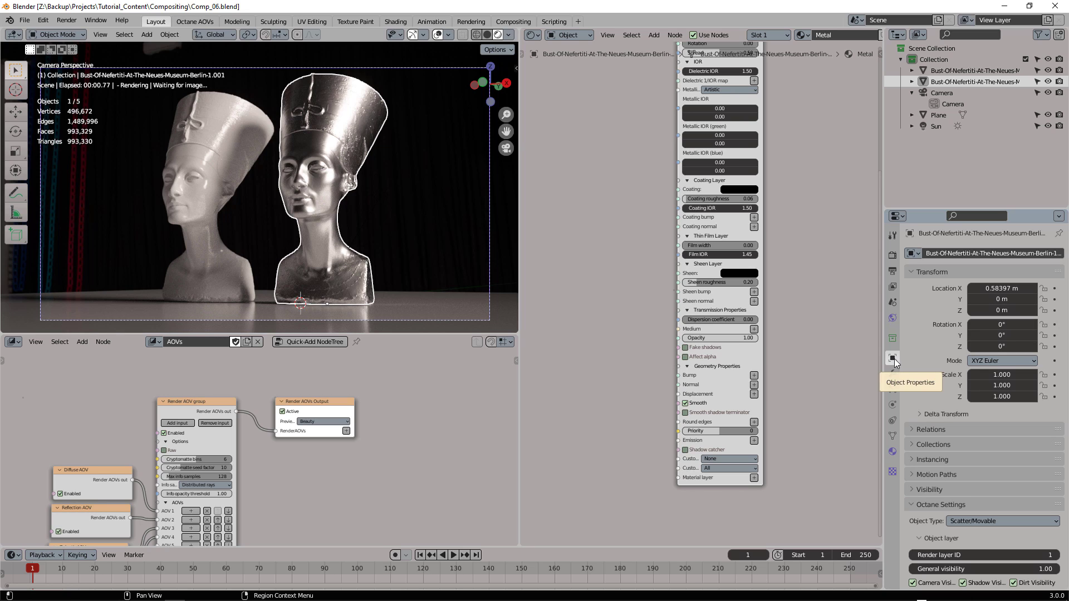
{"action": "scroll", "coordinate": [935, 373], "scroll_direction": "down", "scroll_amount": 7}
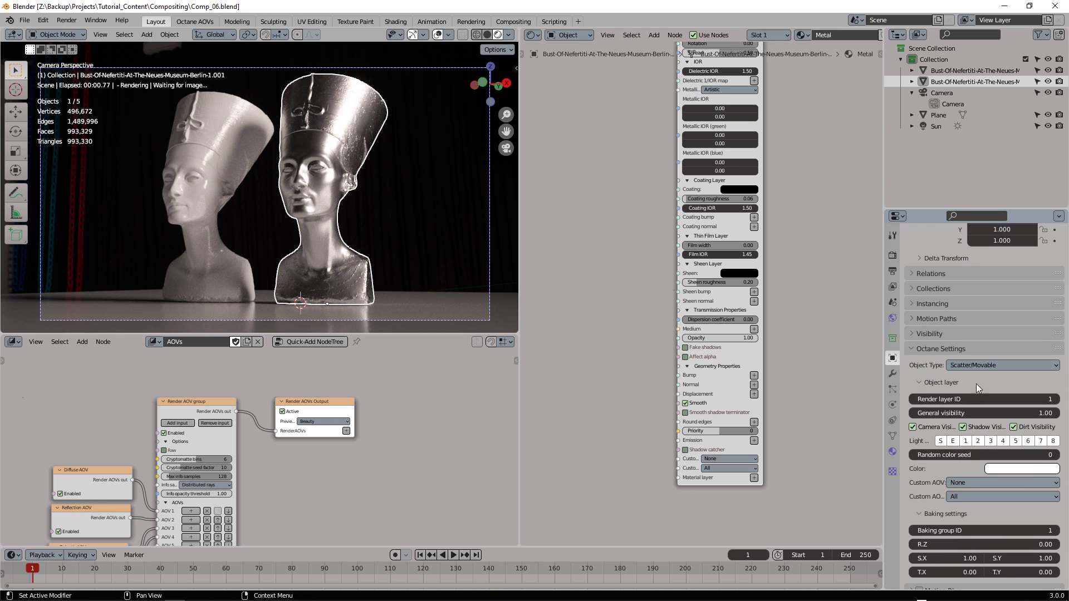
{"action": "left_click", "coordinate": [956, 482]}
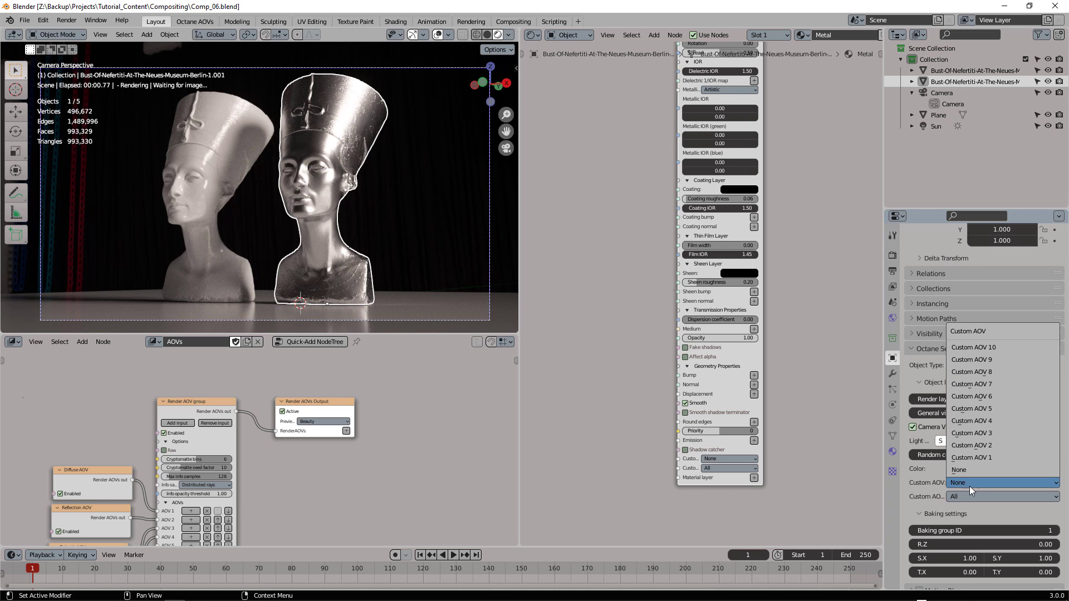
{"action": "left_click", "coordinate": [994, 445]}
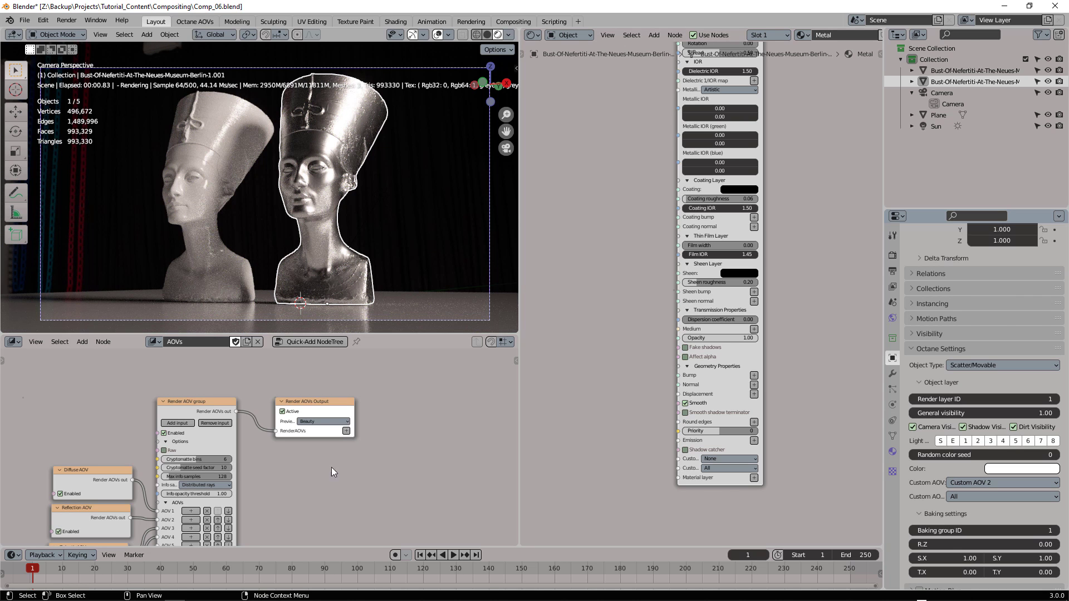
- Duplicate the Custom AOV node below the original and connect the copy to the AOV 5 input of the Render AOV group
{"action": "middle_click_drag", "start_coordinate": [321, 492], "coordinate": [385, 354]}
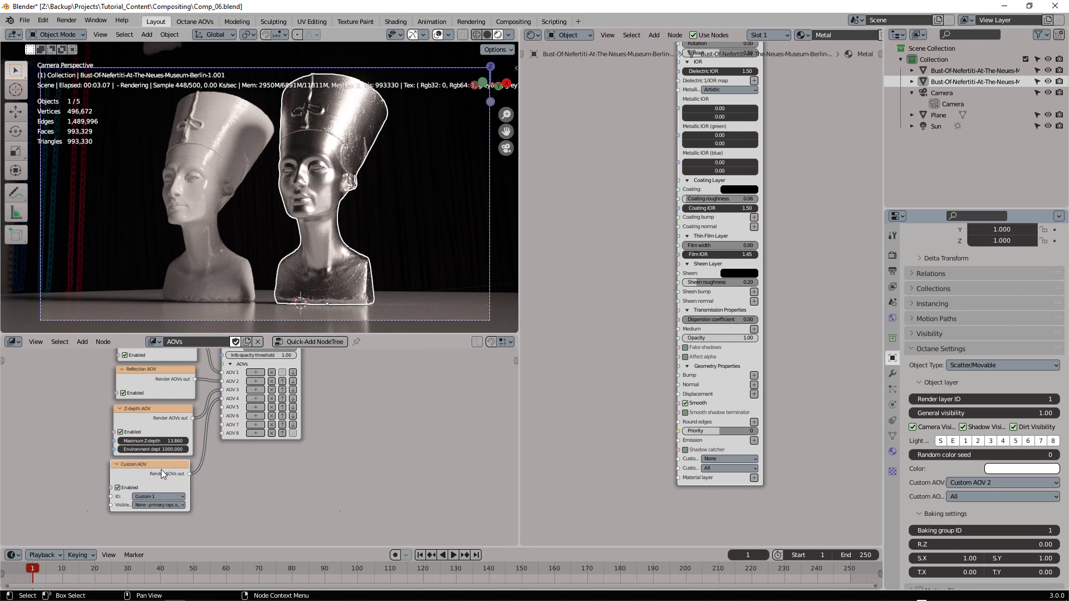
{"action": "left_click_drag", "start_coordinate": [162, 470], "coordinate": [149, 478]}
{"action": "key", "text": "shift+d"}
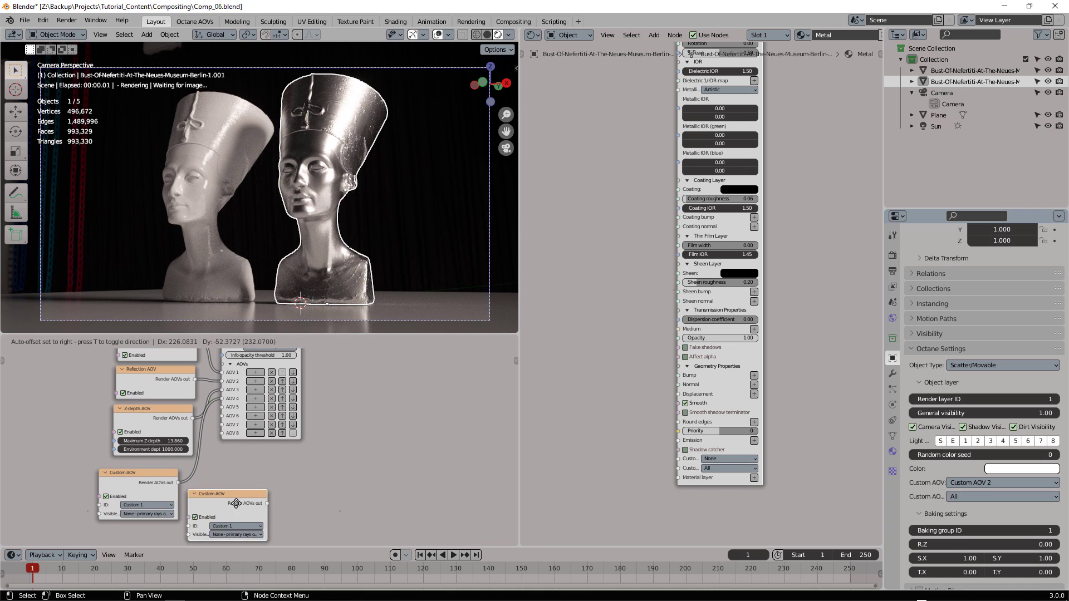
{"action": "left_click", "coordinate": [149, 538]}
{"action": "scroll", "coordinate": [233, 499], "scroll_direction": "down", "scroll_amount": 2}
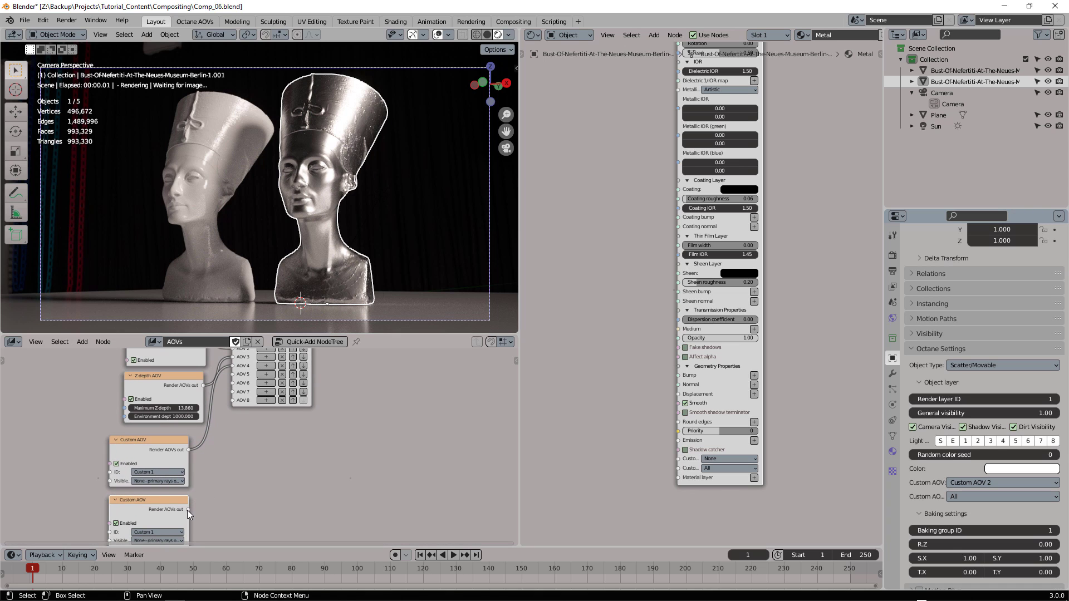
{"action": "left_click_drag", "start_coordinate": [188, 509], "coordinate": [236, 375]}
{"action": "middle_click_drag", "start_coordinate": [254, 484], "coordinate": [270, 419]}
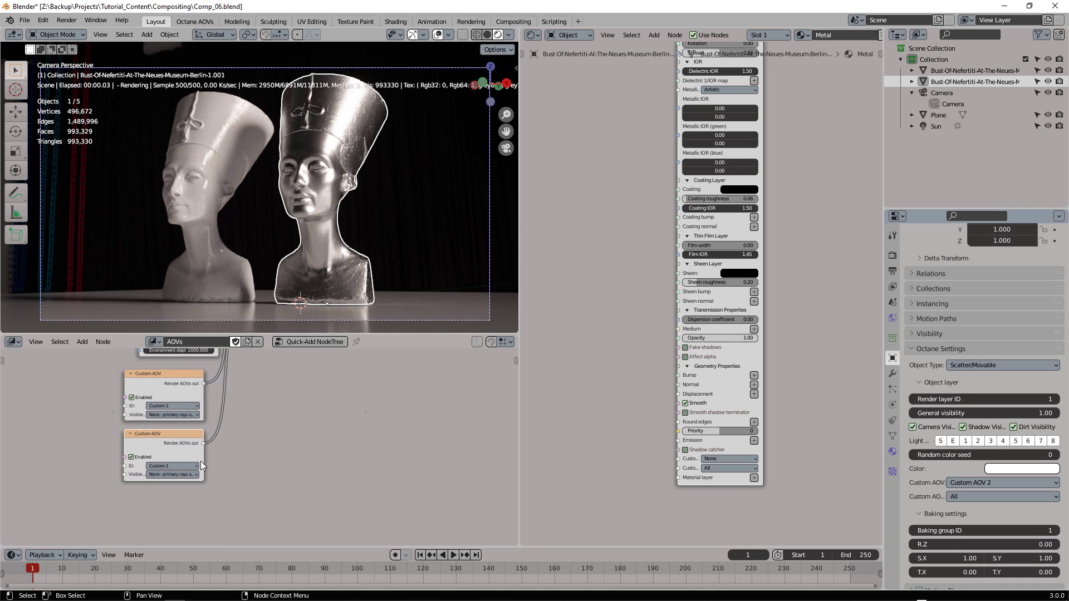
- Set the duplicated Custom AOV node's ID to Custom 2 and preview the Custom AOV 2 pass
{"action": "left_click", "coordinate": [169, 463]}
{"action": "left_click", "coordinate": [178, 481]}
{"action": "middle_click_drag", "start_coordinate": [336, 404], "coordinate": [283, 520]}
{"action": "middle_click_drag", "start_coordinate": [336, 401], "coordinate": [353, 494]}
{"action": "left_click", "coordinate": [375, 399]}
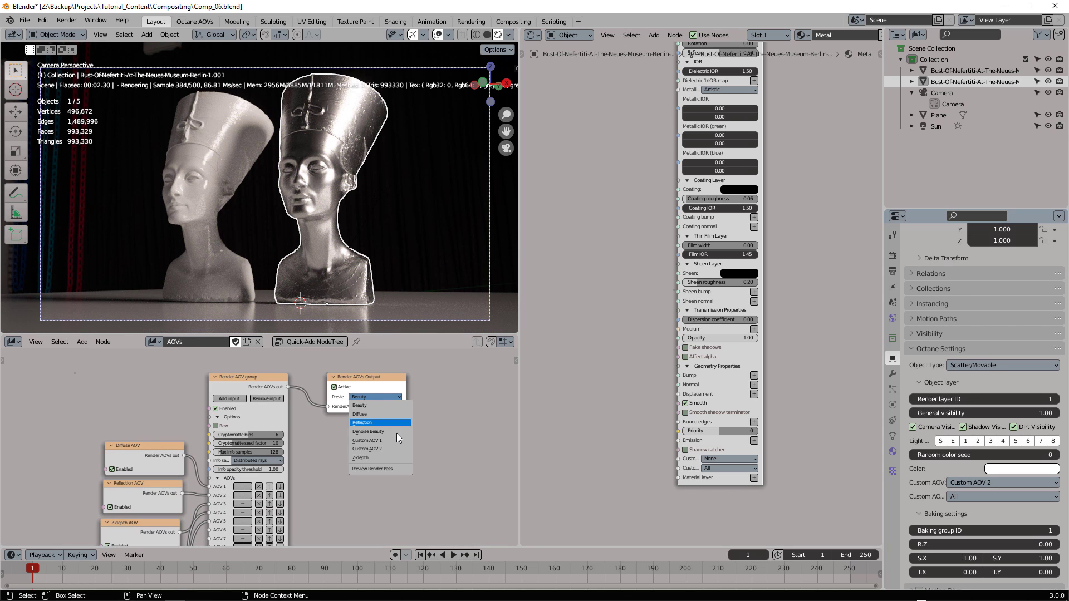
{"action": "left_click", "coordinate": [389, 448]}
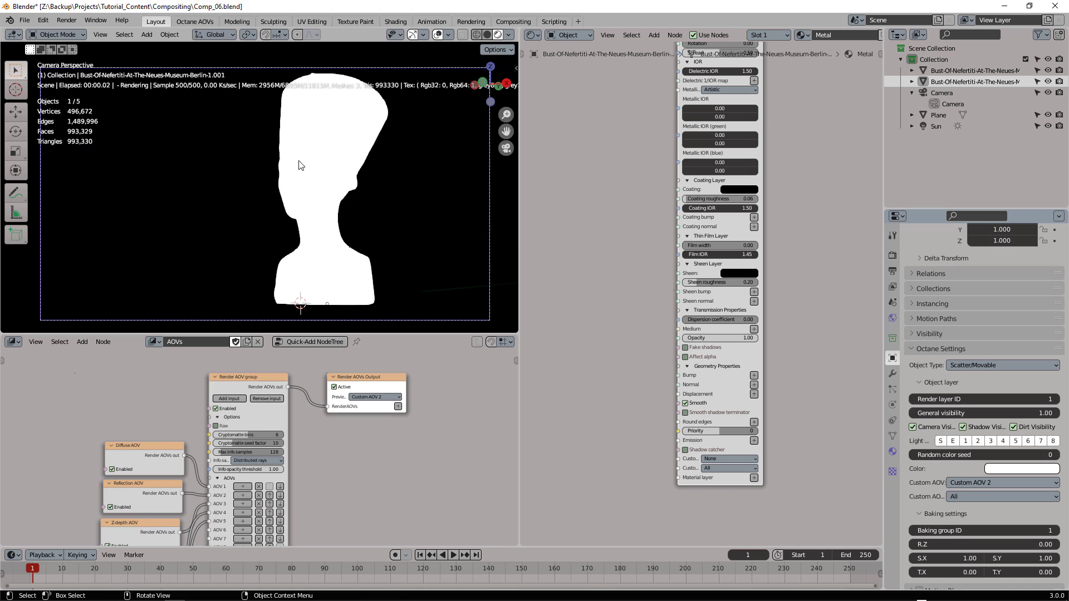
- Compare the two bust masks by alternating the preview pass between Custom AOV 1 and Custom AOV 2
{"action": "left_click", "coordinate": [375, 397]}
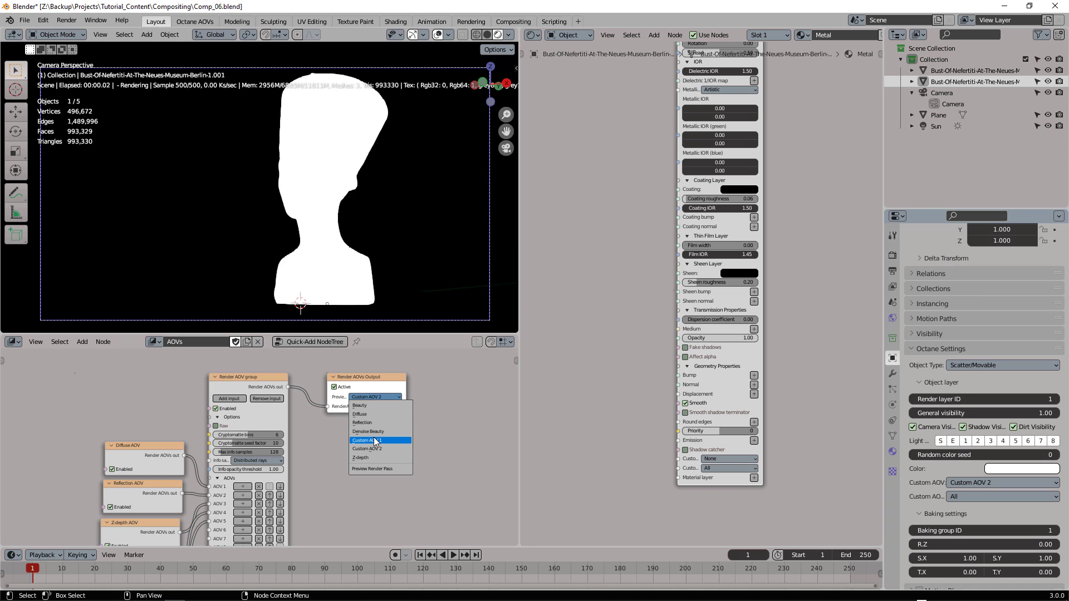
{"action": "left_click", "coordinate": [373, 436]}
{"action": "left_click", "coordinate": [375, 396]}
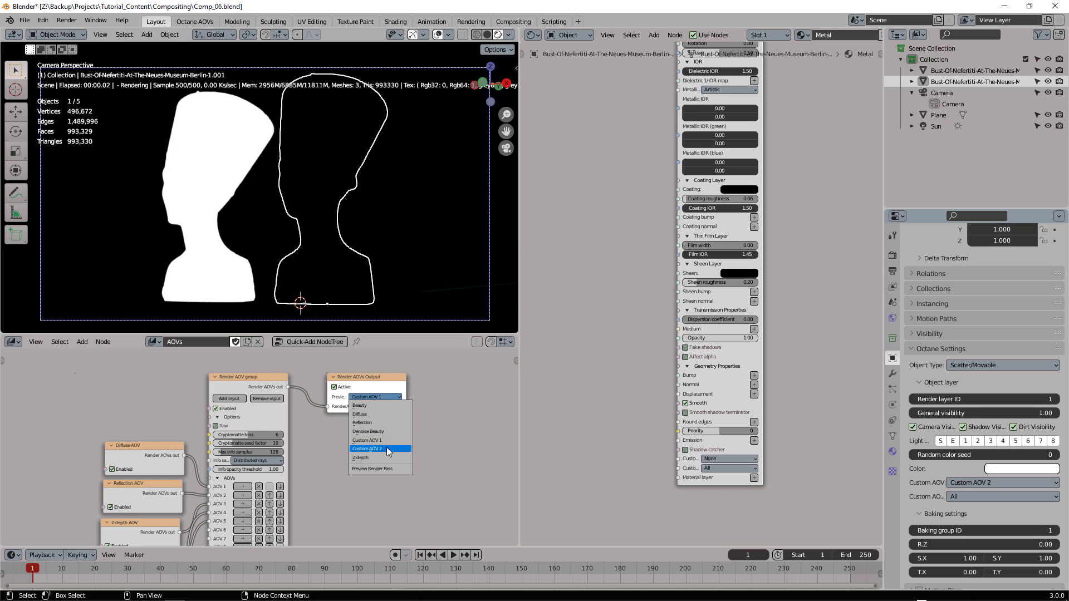
{"action": "left_click", "coordinate": [388, 449]}
{"action": "left_click", "coordinate": [375, 397]}
{"action": "left_click", "coordinate": [386, 440]}
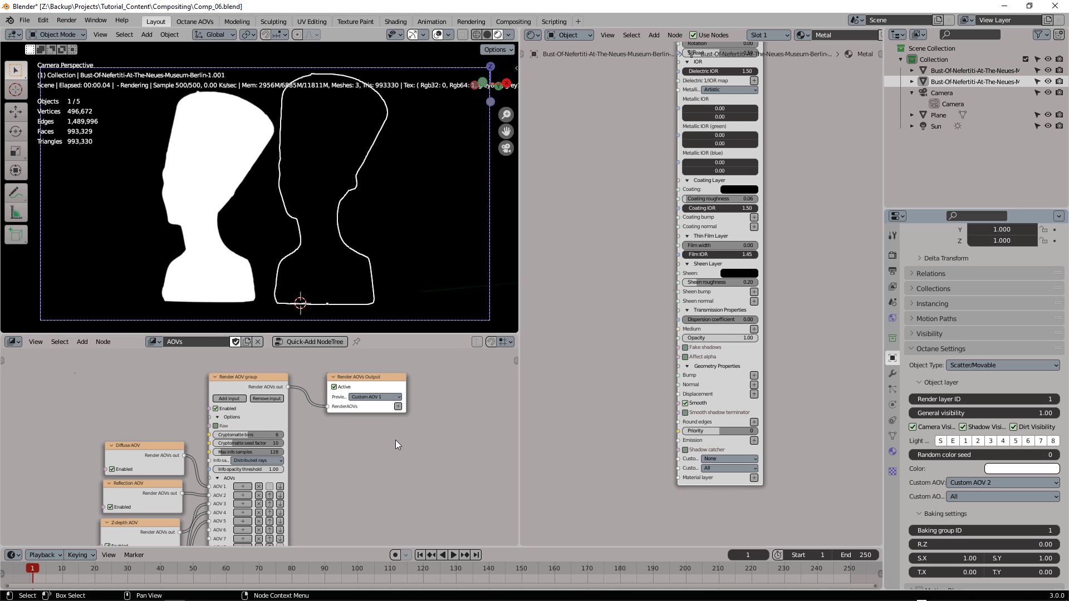
- Save the project as the new incremental version Comp_07.blend and set the preview pass back to Beauty
{"action": "key", "text": "ctrl+alt+s"}
{"action": "left_click", "coordinate": [376, 396]}
{"action": "left_click", "coordinate": [377, 405]}
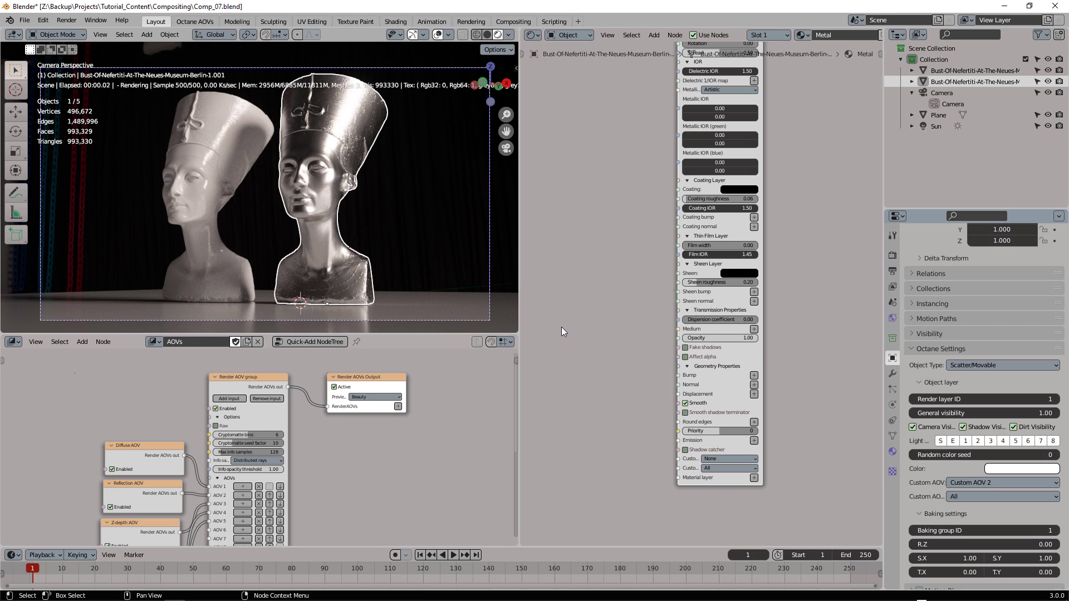
- Add a Capture to custom AOV node beside the Universal material in the metal bust's material graph
{"action": "middle_click_drag", "start_coordinate": [614, 170], "coordinate": [630, 426]}
{"action": "scroll", "coordinate": [596, 303], "scroll_direction": "up", "scroll_amount": 1}
{"action": "middle_click_drag", "start_coordinate": [609, 276], "coordinate": [625, 291]}
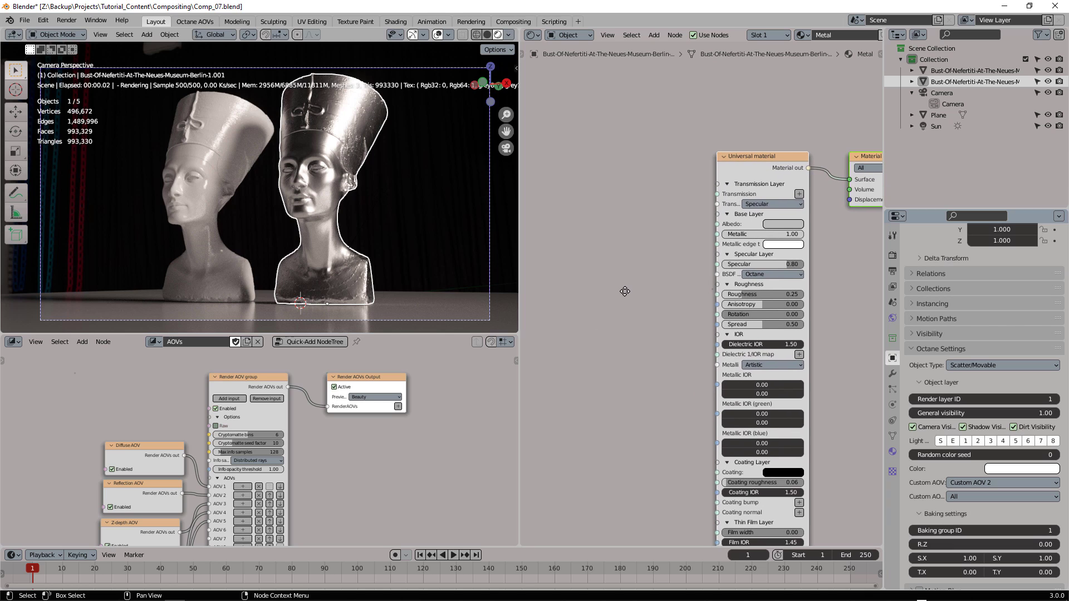
{"action": "key", "text": "shift+a"}
{"action": "left_click", "coordinate": [605, 168]}
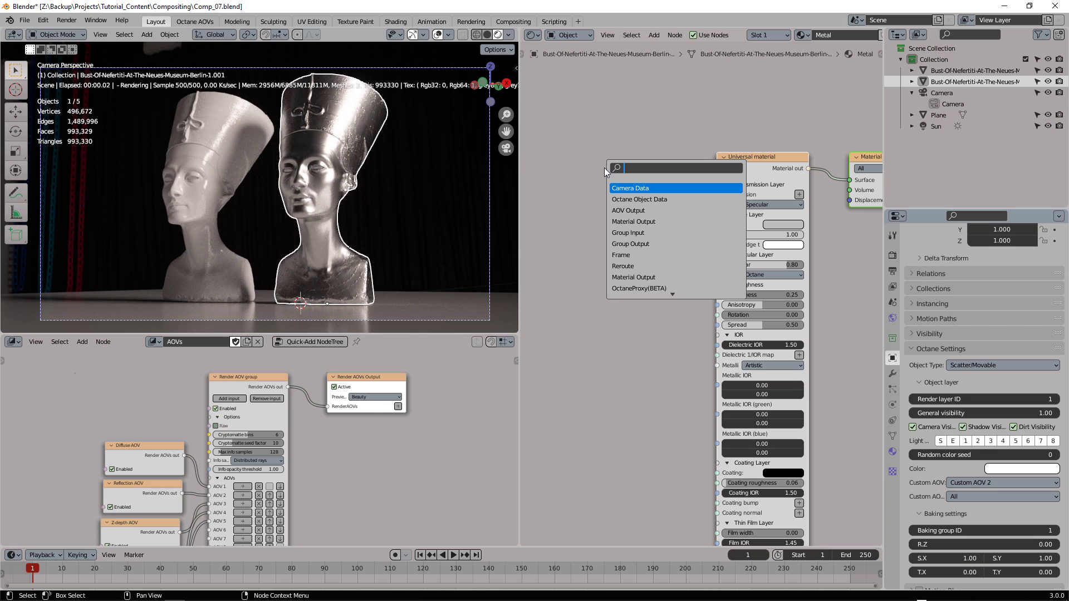
{"action": "type", "text": "cap"}
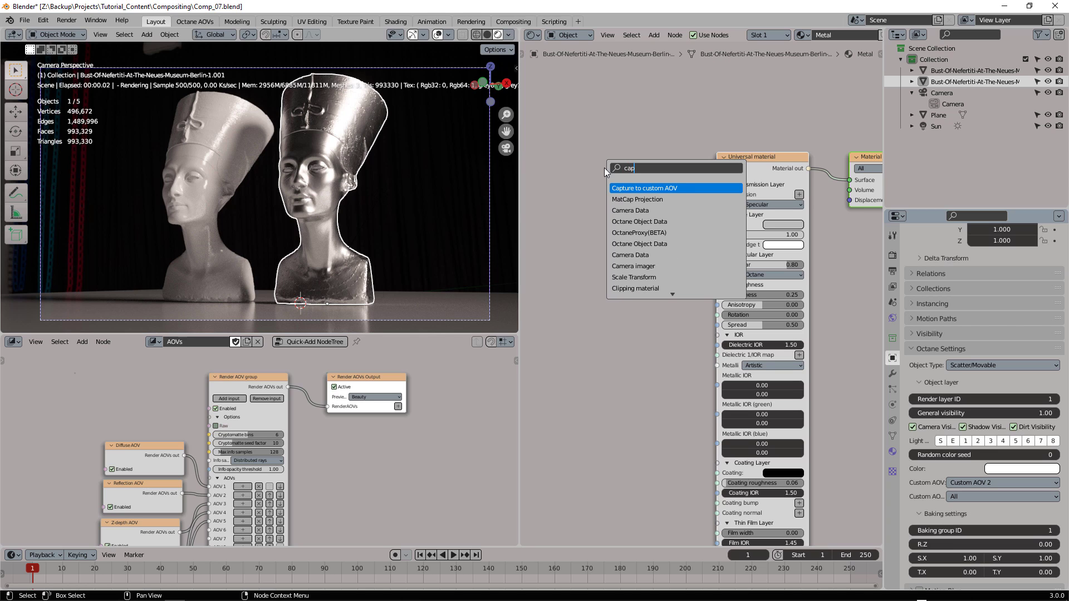
{"action": "left_click", "coordinate": [673, 188]}
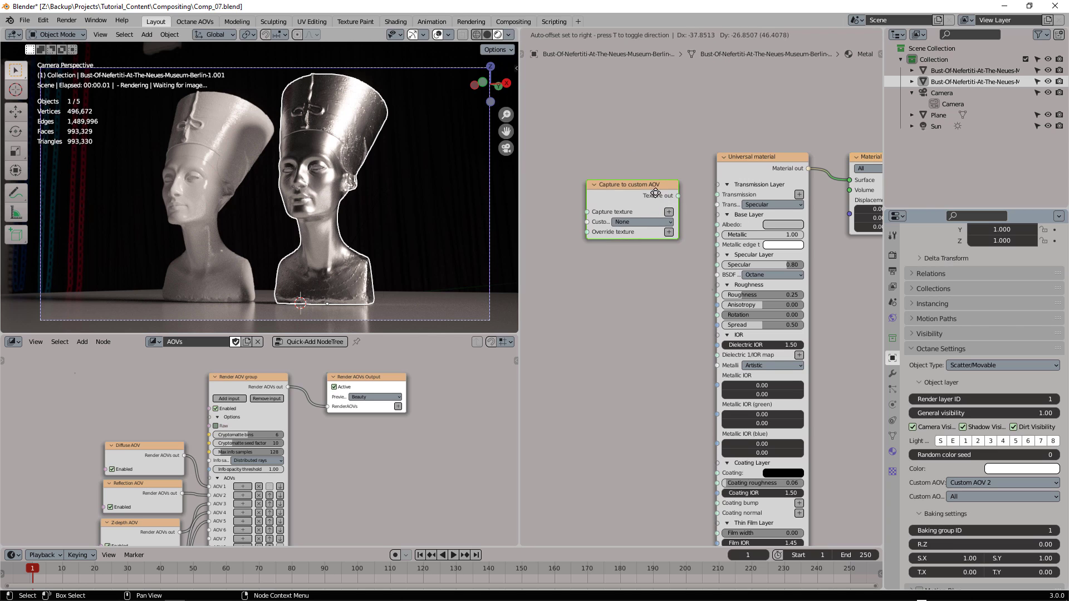
{"action": "left_click", "coordinate": [646, 201]}
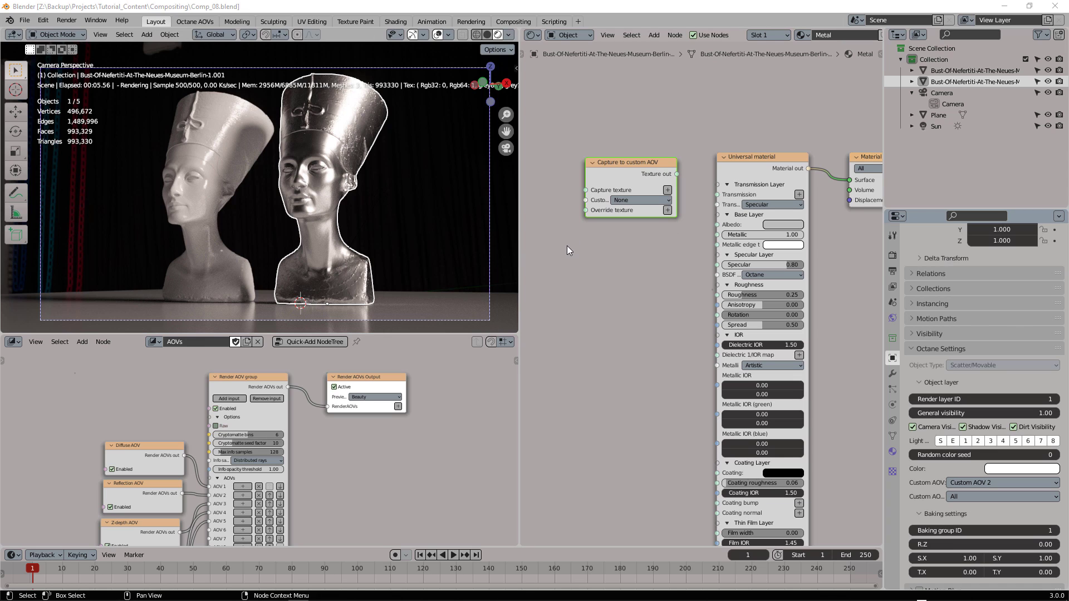
- Add a Noise texture node to the metal bust's material graph, ahead of the Capture to custom AOV node
{"action": "key", "text": "shift+a"}
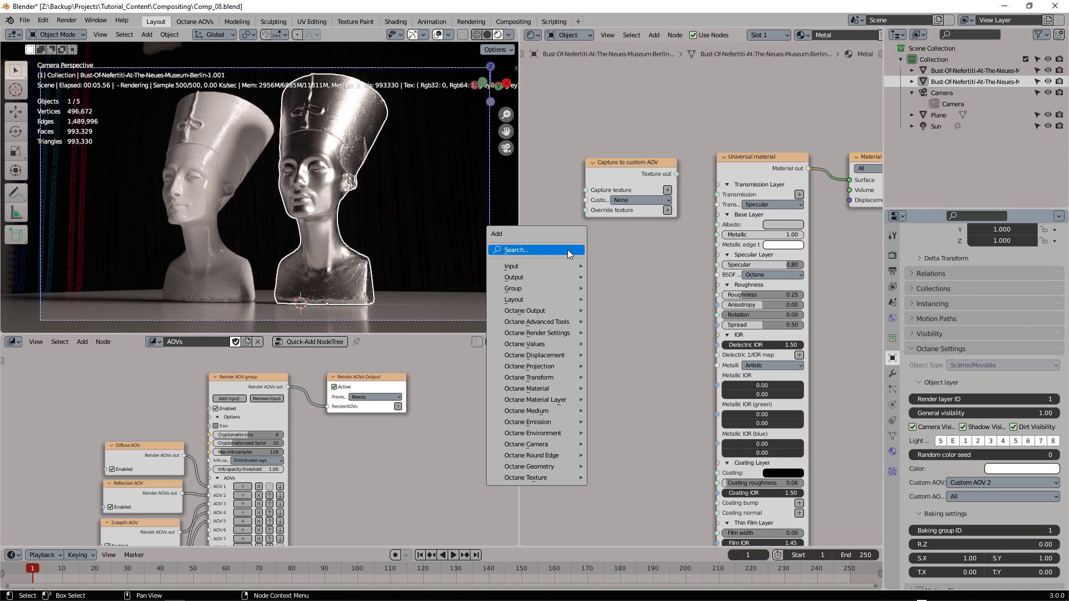
{"action": "left_click", "coordinate": [569, 251]}
{"action": "type", "text": "noise"}
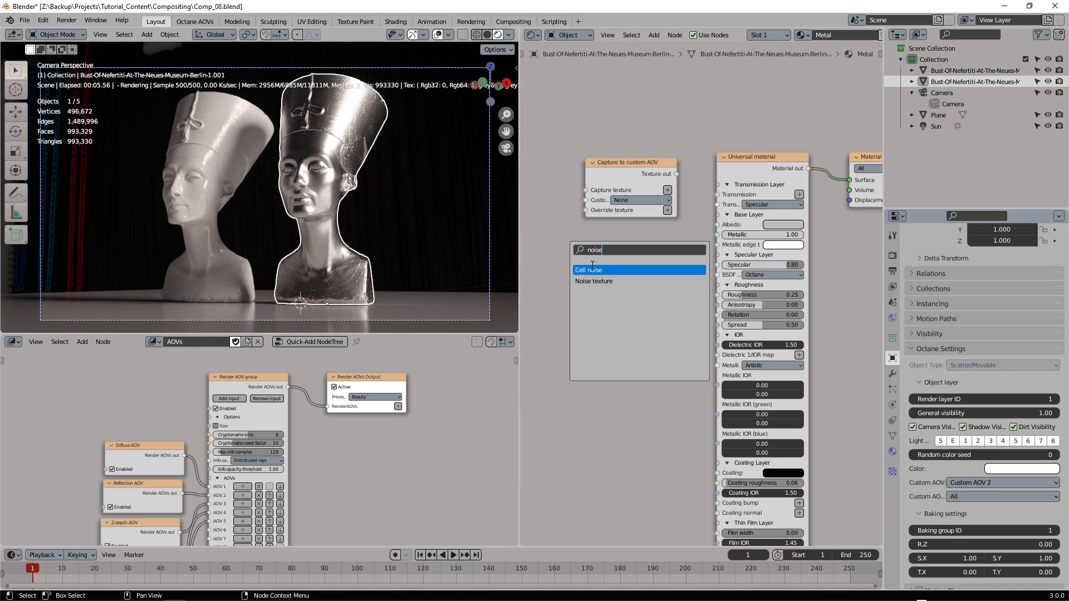
{"action": "left_click", "coordinate": [593, 281]}
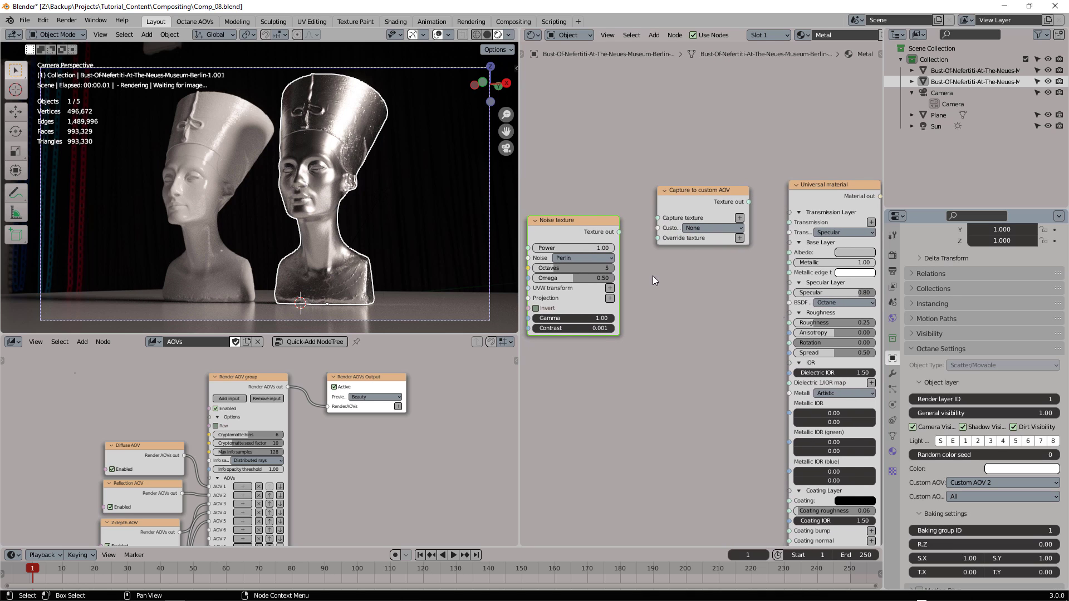
- Connect the Noise texture to Capture texture and the Capture to custom AOV output to the Universal material's Albedo
{"action": "left_click_drag", "start_coordinate": [625, 232], "coordinate": [657, 220]}
{"action": "left_click_drag", "start_coordinate": [713, 191], "coordinate": [754, 241]}
{"action": "middle_click_drag", "start_coordinate": [619, 339], "coordinate": [678, 319]}
- Raise the Noise texture's contrast to 7.721
{"action": "left_click_drag", "start_coordinate": [594, 298], "coordinate": [631, 298]}
{"action": "middle_click_drag", "start_coordinate": [651, 370], "coordinate": [733, 391]}
{"action": "middle_click_drag", "start_coordinate": [677, 362], "coordinate": [635, 360]}
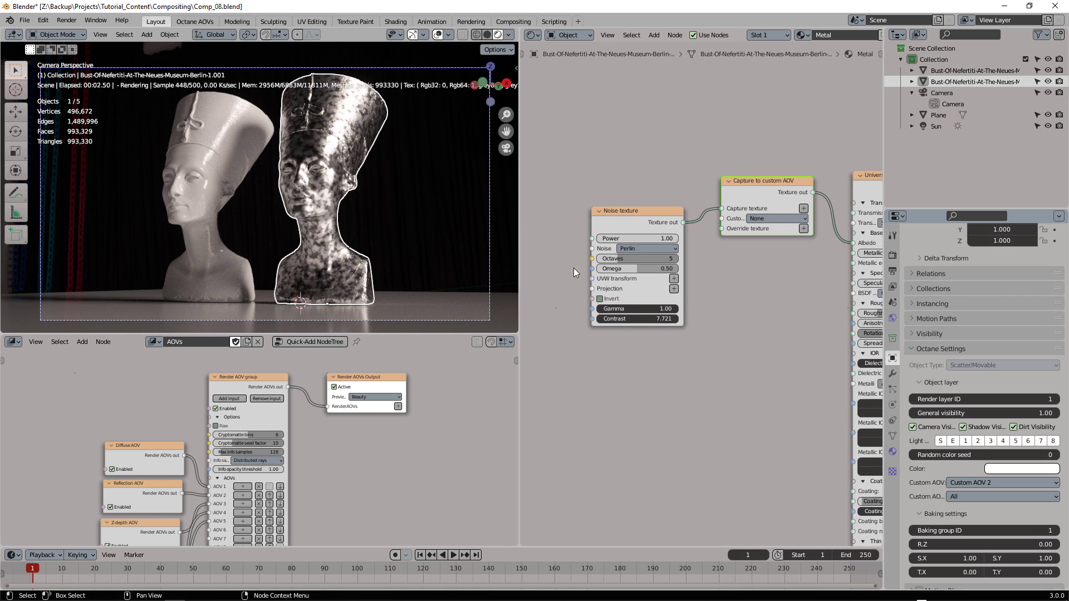
- Add a Transform value node to the Noise texture's UVW transform and set its scale to 3.00 on all three axes
{"action": "left_click", "coordinate": [674, 279]}
{"action": "middle_click_drag", "start_coordinate": [612, 376], "coordinate": [721, 317]}
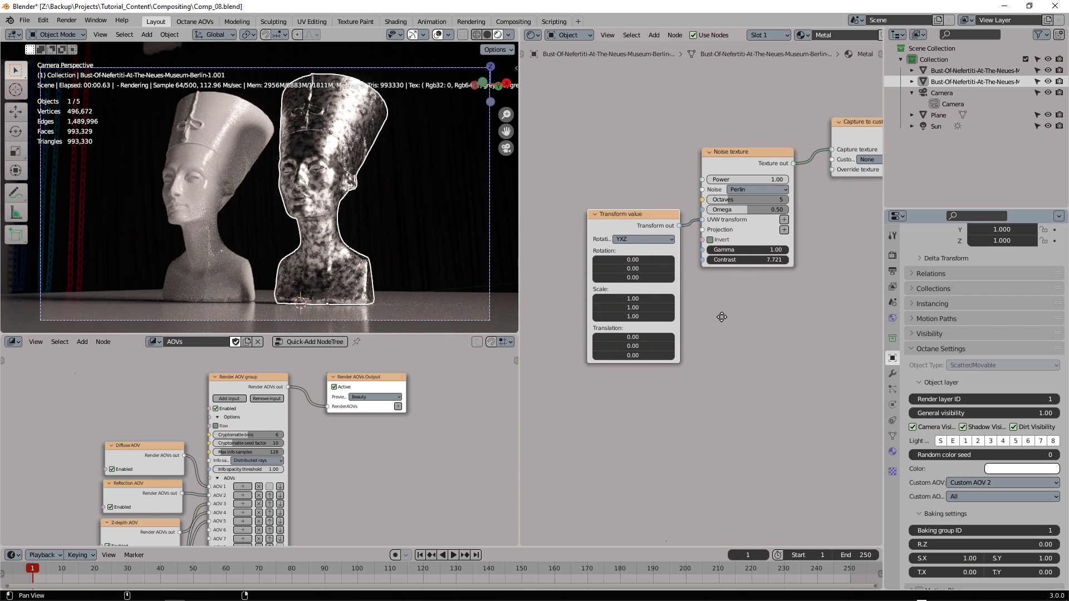
{"action": "left_click", "coordinate": [632, 298]}
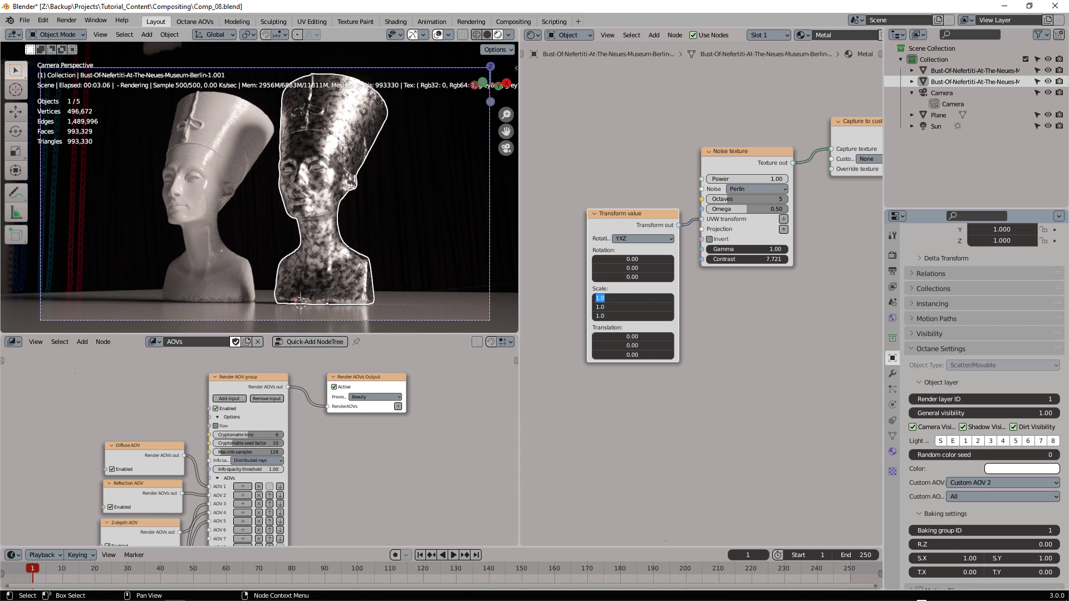
{"action": "type", "text": "3"}
{"action": "key", "text": "Return"}
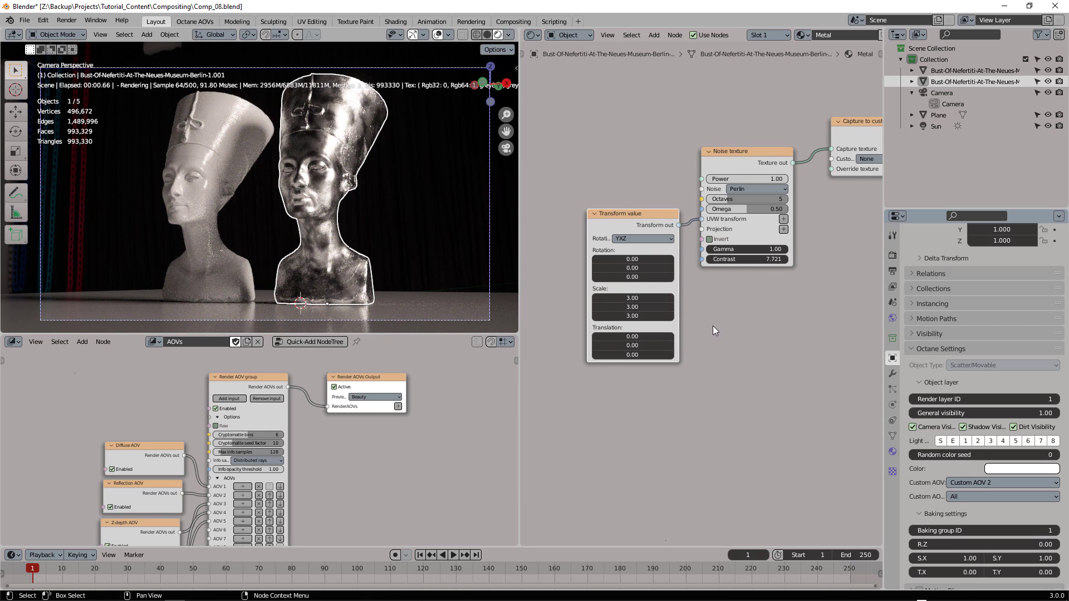
- Set the Capture to custom AOV node in the metal material to Custom AOV 10
{"action": "scroll", "coordinate": [719, 332], "scroll_direction": "up", "scroll_amount": 2}
{"action": "middle_click_drag", "start_coordinate": [751, 328], "coordinate": [730, 335]}
{"action": "scroll", "coordinate": [774, 326], "scroll_direction": "down", "scroll_amount": 4}
{"action": "scroll", "coordinate": [729, 321], "scroll_direction": "up", "scroll_amount": 2}
{"action": "middle_click_drag", "start_coordinate": [668, 356], "coordinate": [610, 421]}
{"action": "scroll", "coordinate": [688, 311], "scroll_direction": "up", "scroll_amount": 3}
{"action": "left_click", "coordinate": [662, 257]}
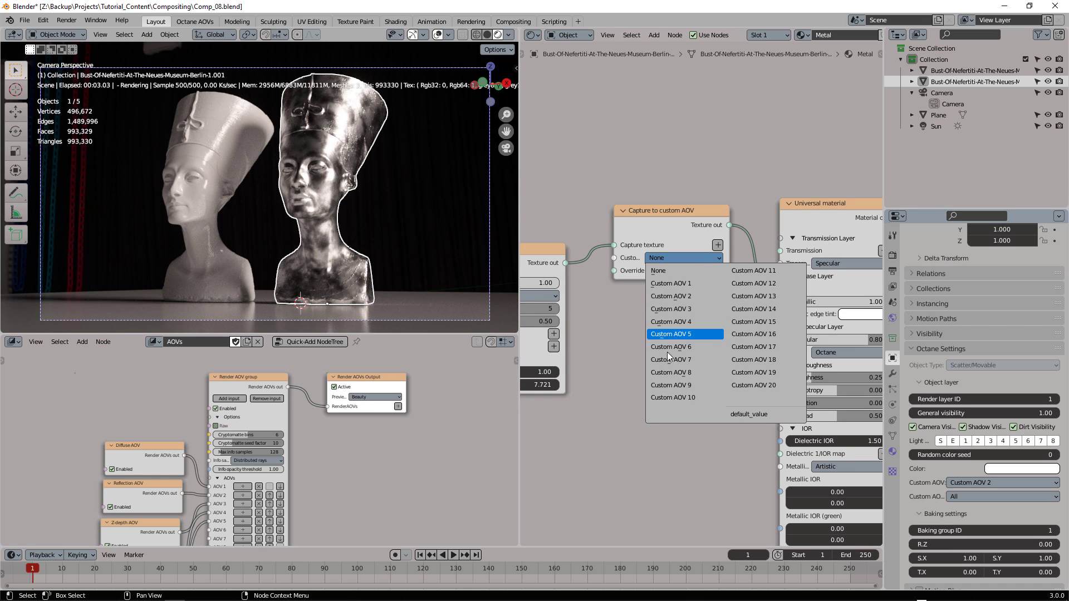
{"action": "left_click", "coordinate": [674, 400]}
- Add another Custom AOV node connected to the Render AOV group, place it beside the existing ones, and set its ID to Custom 10
{"action": "middle_click_drag", "start_coordinate": [329, 412], "coordinate": [385, 491]}
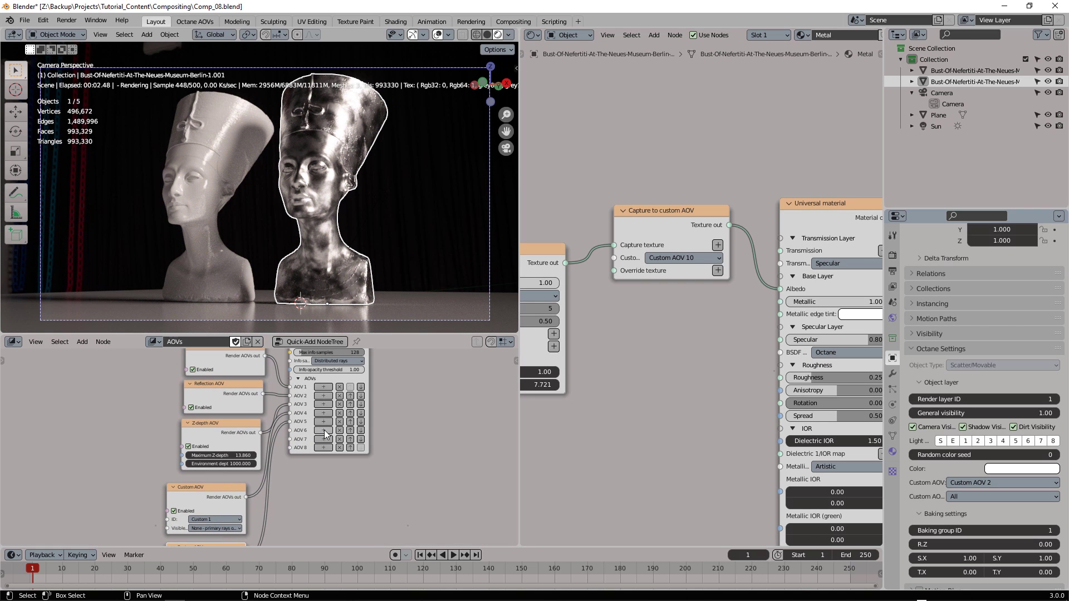
{"action": "key", "text": "shift+a"}
{"action": "mouse_move", "coordinate": [308, 449]}
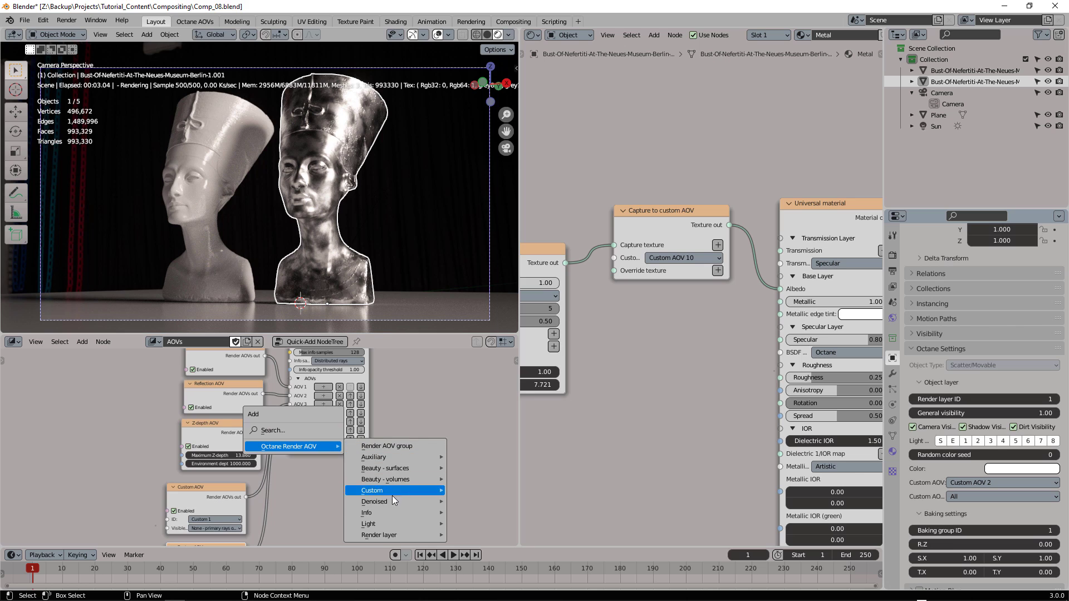
{"action": "mouse_move", "coordinate": [392, 491]}
{"action": "left_click", "coordinate": [488, 489]}
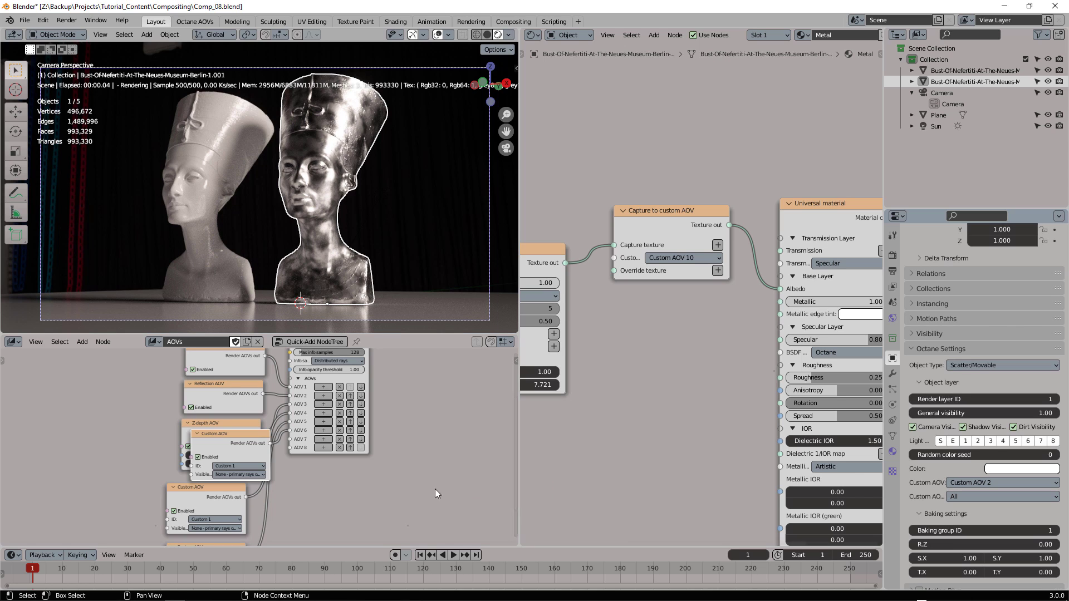
{"action": "left_click_drag", "start_coordinate": [249, 435], "coordinate": [338, 506]}
{"action": "middle_click_drag", "start_coordinate": [403, 501], "coordinate": [390, 416]}
{"action": "left_click", "coordinate": [315, 452]}
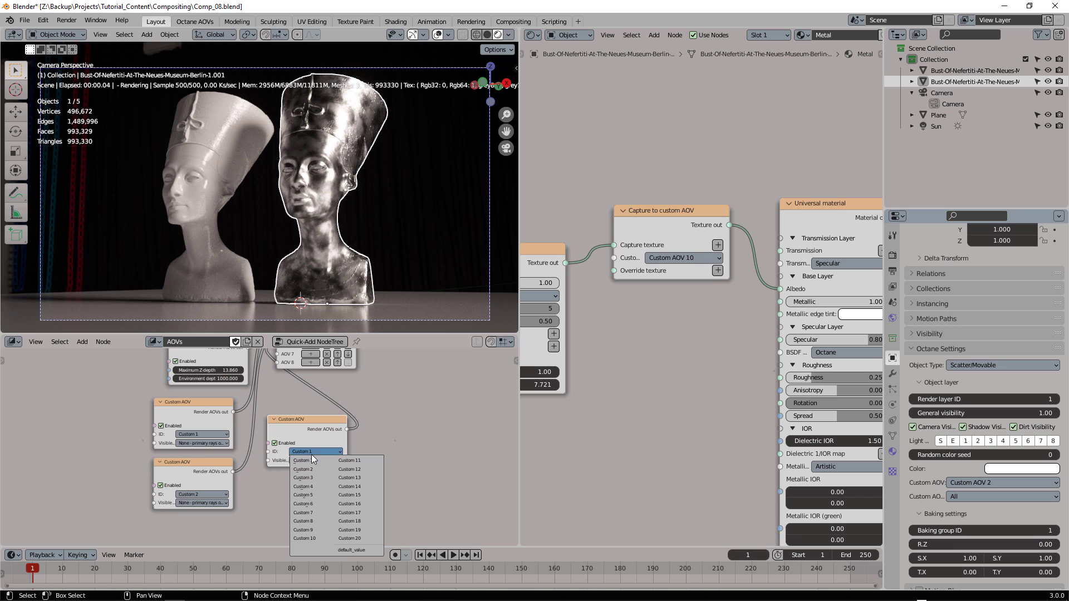
{"action": "left_click", "coordinate": [309, 538]}
- Preview the Custom AOV 10 pass in the viewport, and return the preview to Beauty
{"action": "middle_click_drag", "start_coordinate": [355, 488], "coordinate": [312, 543]}
{"action": "middle_click_drag", "start_coordinate": [425, 373], "coordinate": [371, 453]}
{"action": "scroll", "coordinate": [372, 454], "scroll_direction": "up", "scroll_amount": 3}
{"action": "left_click", "coordinate": [392, 439]}
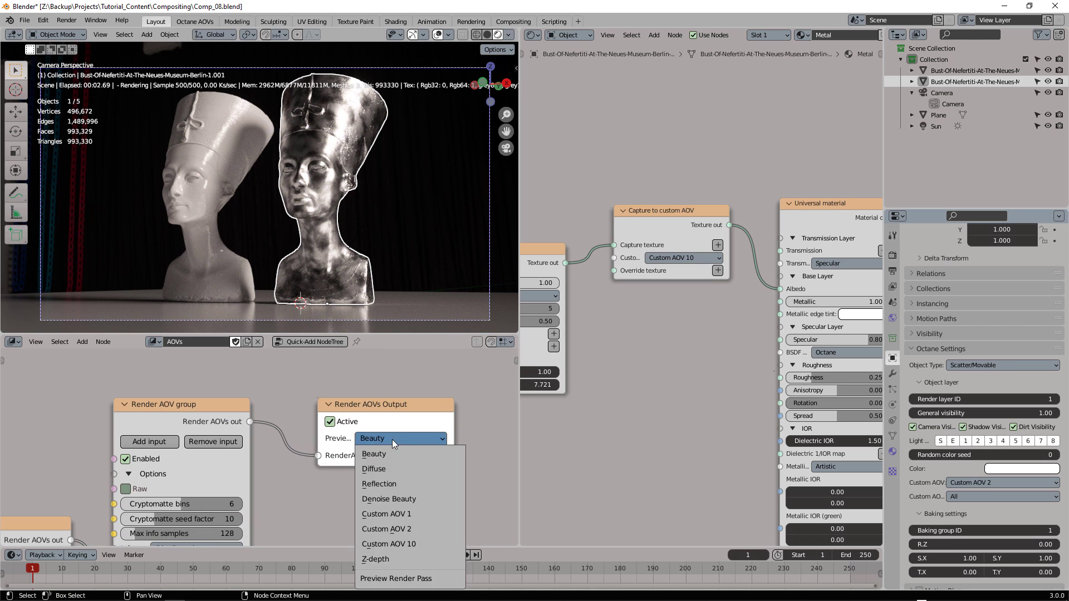
{"action": "left_click", "coordinate": [412, 544]}
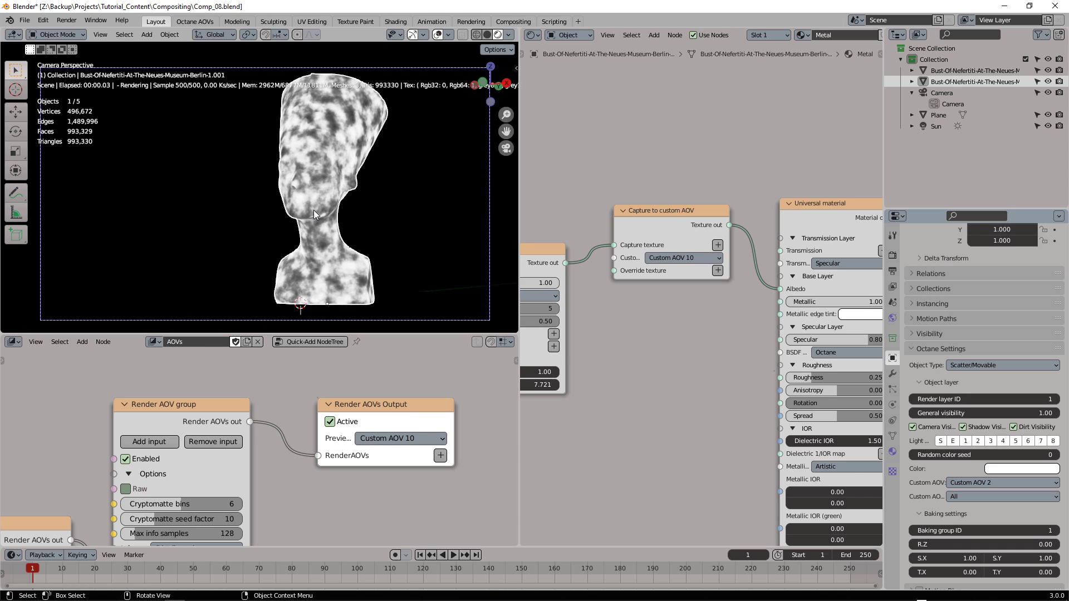
{"action": "left_click", "coordinate": [401, 439]}
{"action": "left_click", "coordinate": [414, 453]}
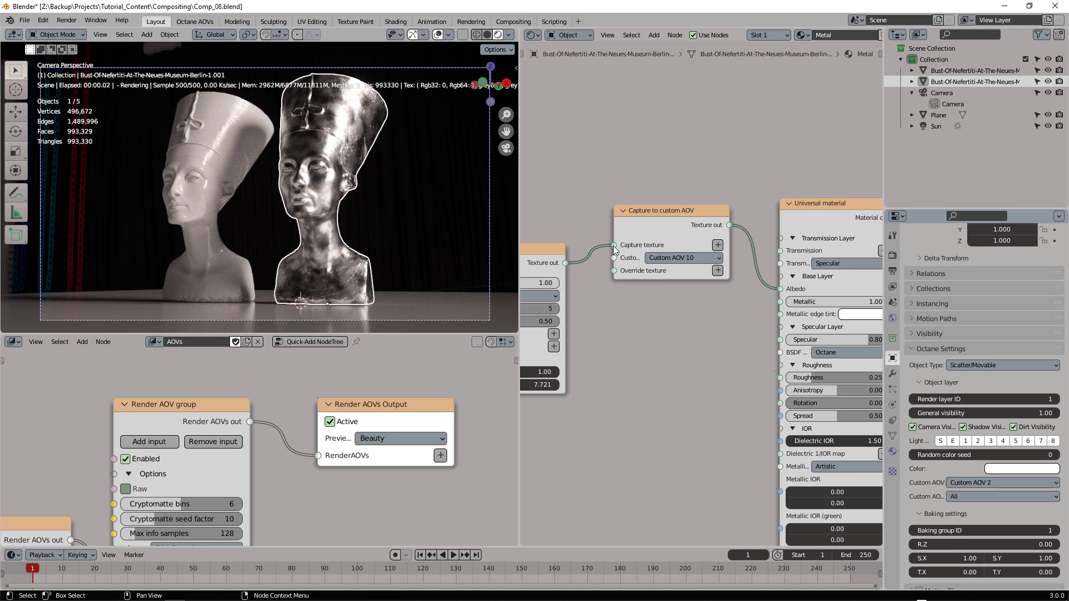
- Move the Noise texture's connection from Capture texture to Override texture and preview the Custom AOV 10 pass
{"action": "left_click_drag", "start_coordinate": [614, 245], "coordinate": [614, 271]}
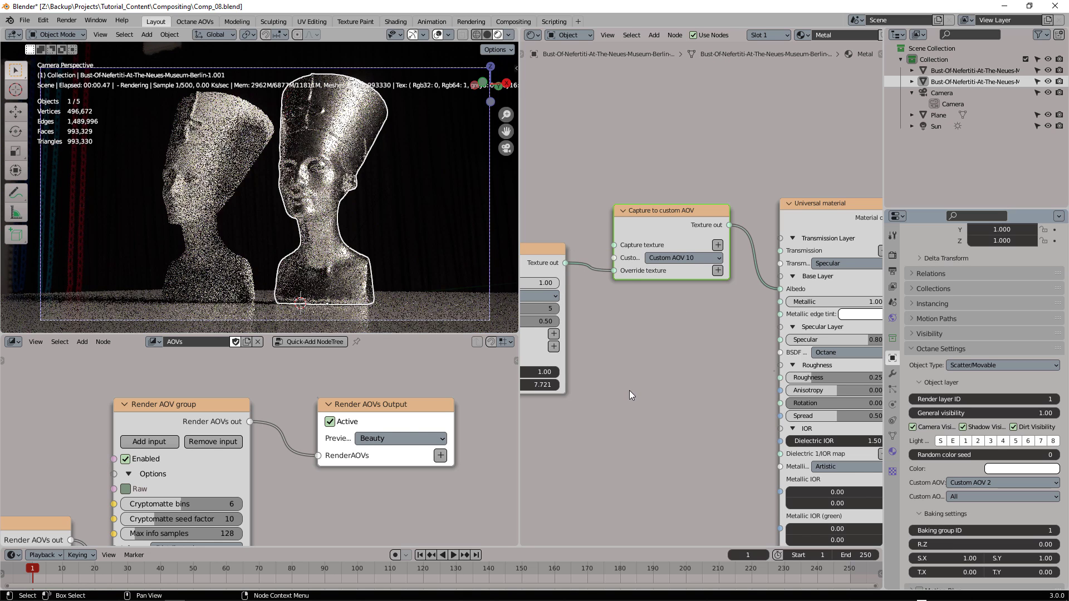
{"action": "middle_click_drag", "start_coordinate": [622, 355], "coordinate": [649, 317]}
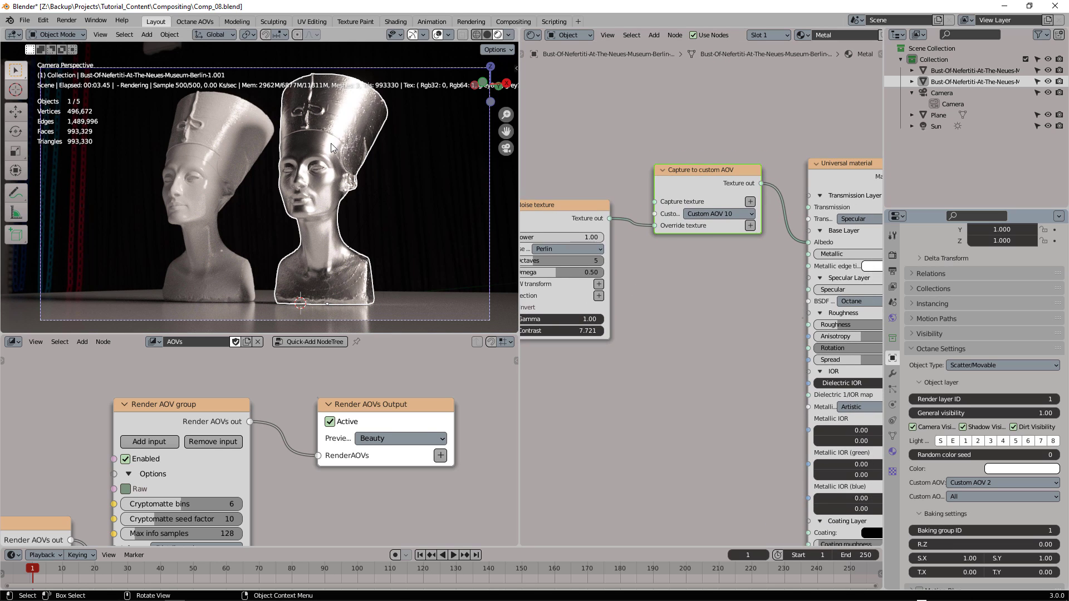
{"action": "left_click", "coordinate": [393, 439]}
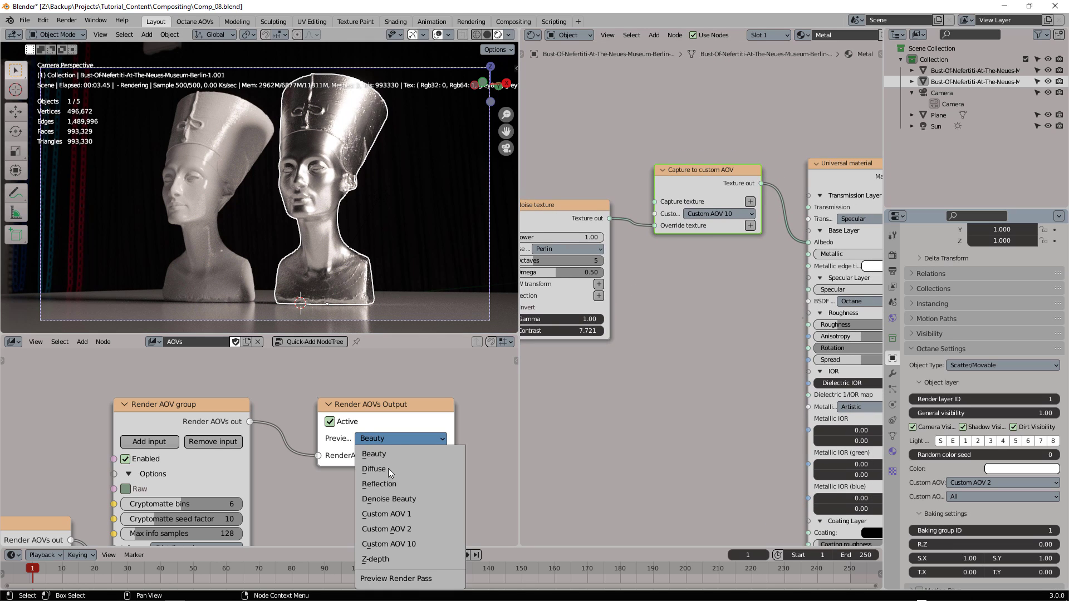
{"action": "left_click", "coordinate": [410, 544]}
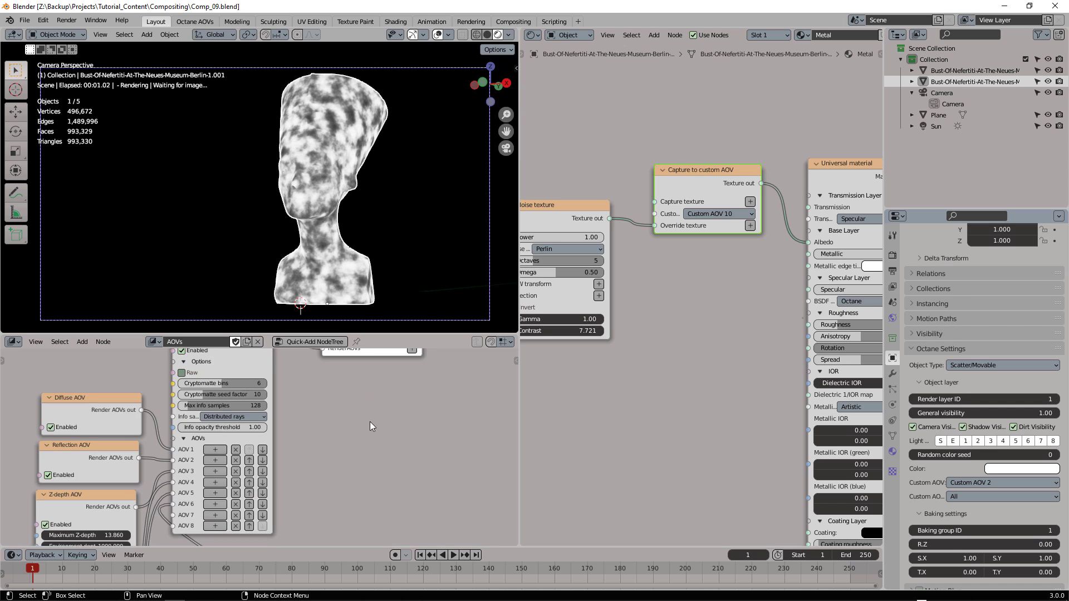
- Move the Render AOV group node farther from the AOV nodes to make room in the AOV graph
{"action": "middle_click_drag", "start_coordinate": [358, 495], "coordinate": [403, 385]}
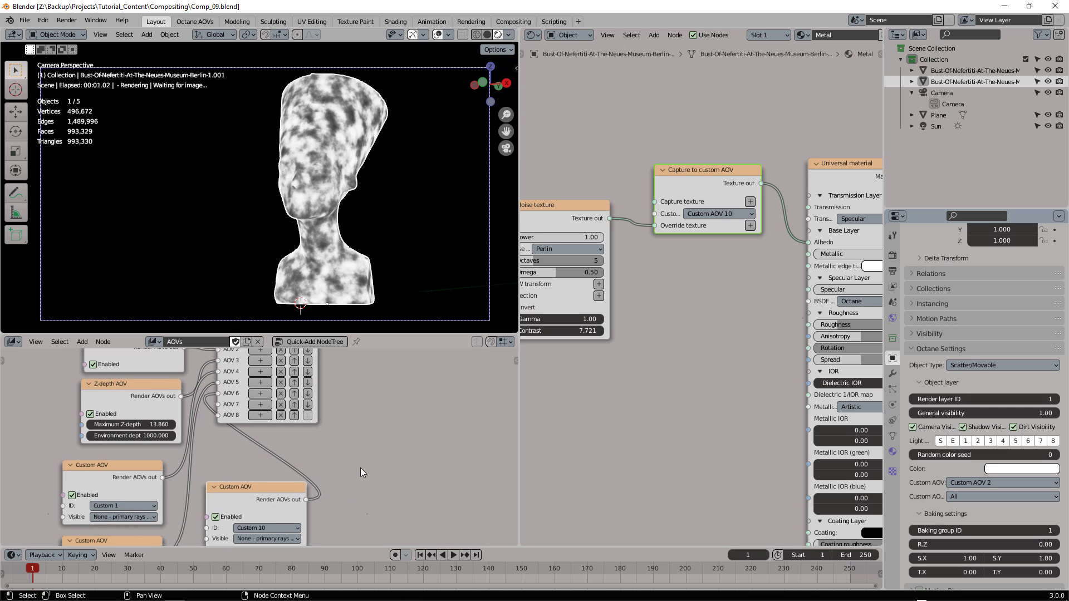
{"action": "middle_click_drag", "start_coordinate": [361, 475], "coordinate": [397, 507]}
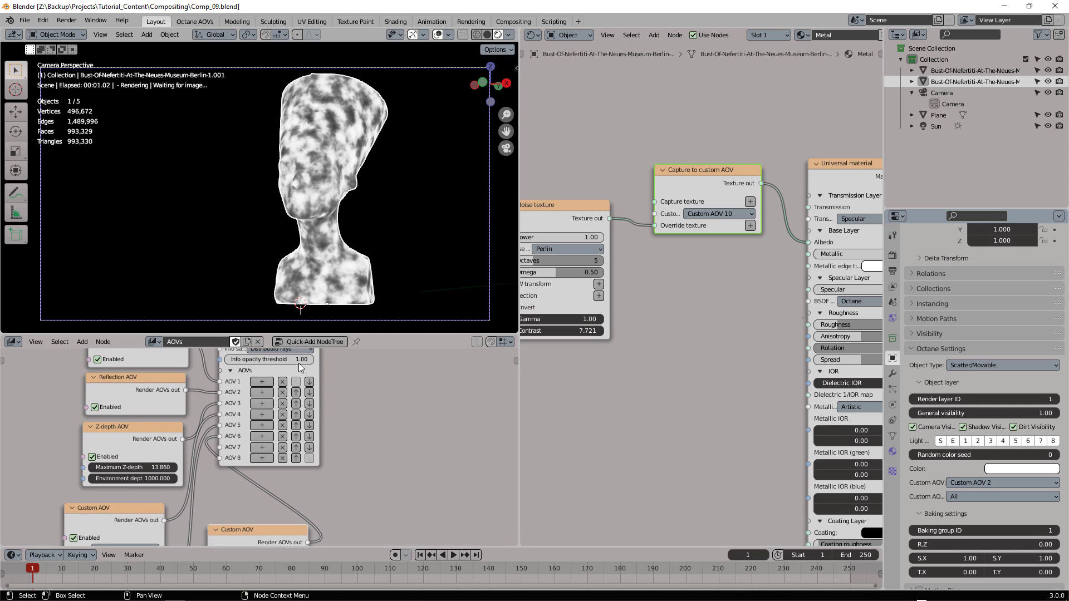
{"action": "middle_click_drag", "start_coordinate": [373, 427], "coordinate": [344, 502]}
{"action": "left_click_drag", "start_coordinate": [253, 369], "coordinate": [298, 365]}
{"action": "middle_click_drag", "start_coordinate": [364, 525], "coordinate": [323, 485]}
- Add a Global texture AOV node connected to the Render AOV group and place it below the Custom 10 node
{"action": "key", "text": "shift+a"}
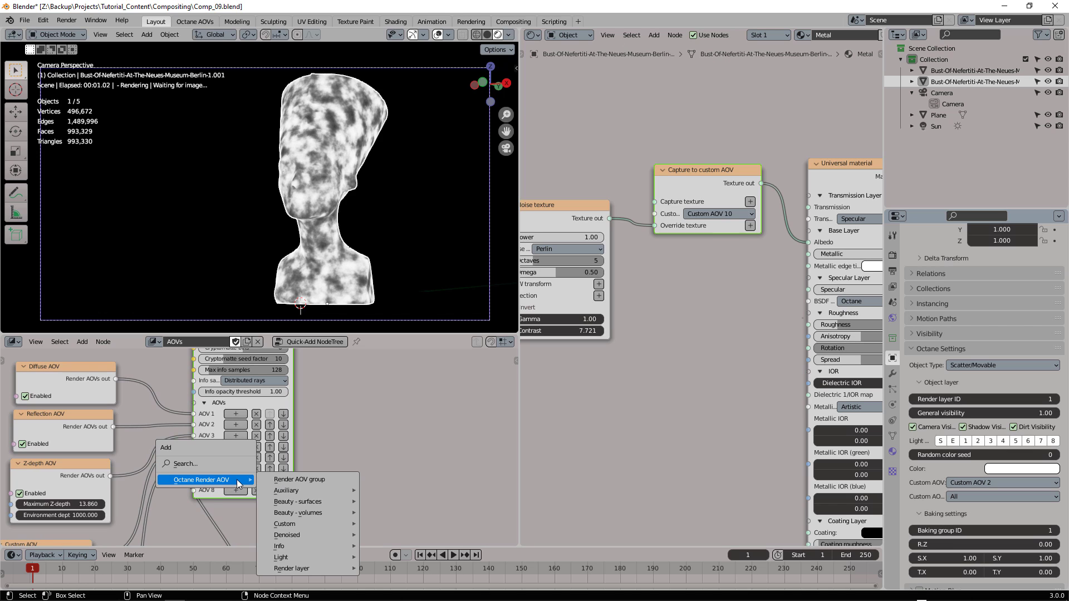
{"action": "mouse_move", "coordinate": [307, 515]}
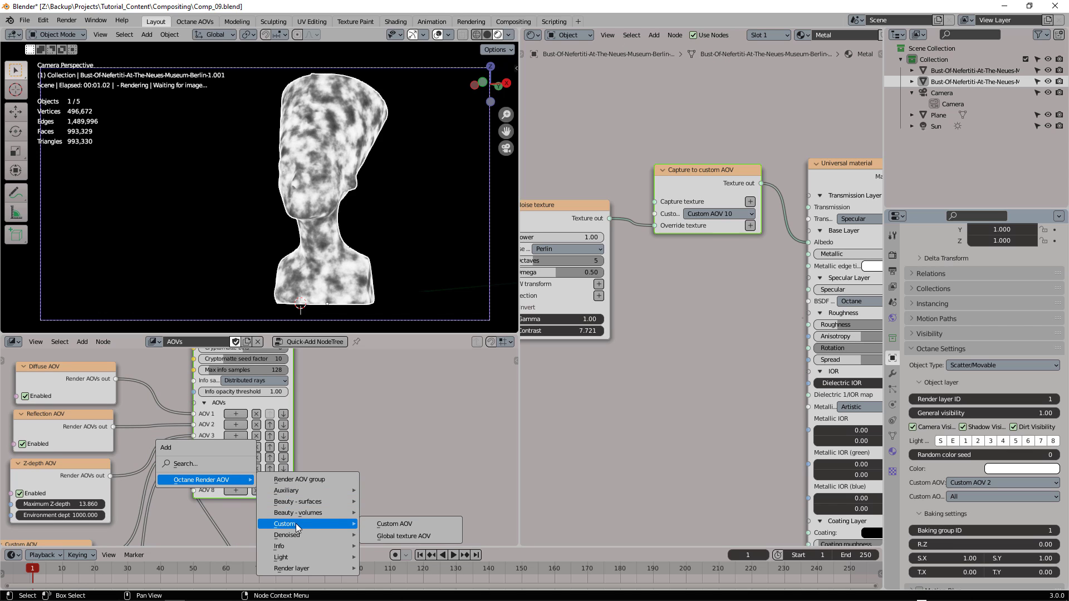
{"action": "left_click", "coordinate": [401, 534]}
{"action": "scroll", "coordinate": [450, 402], "scroll_direction": "down", "scroll_amount": 3}
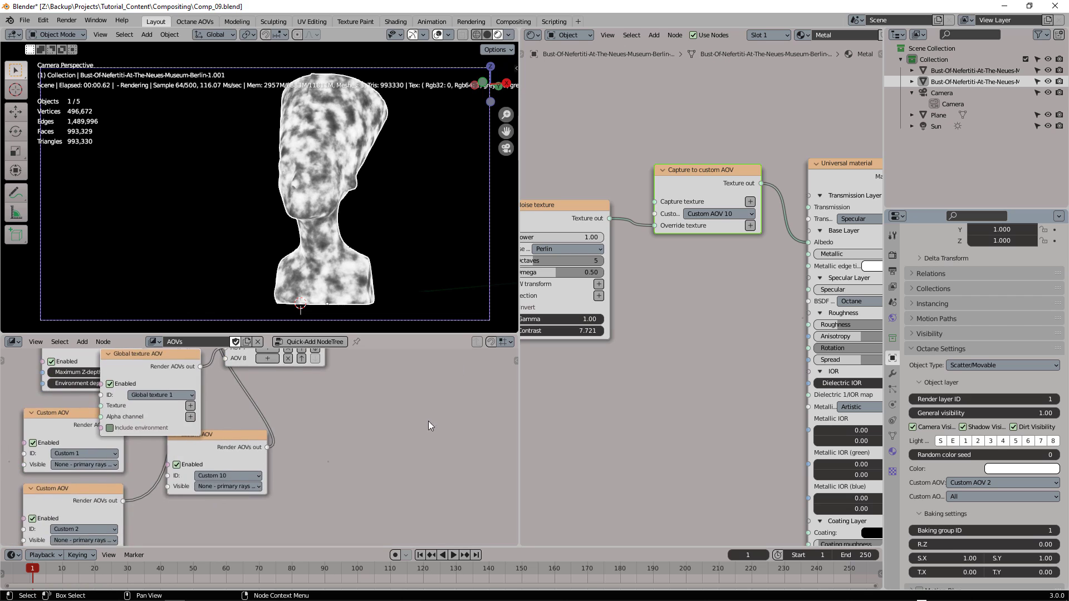
{"action": "middle_click_drag", "start_coordinate": [348, 411], "coordinate": [334, 442]}
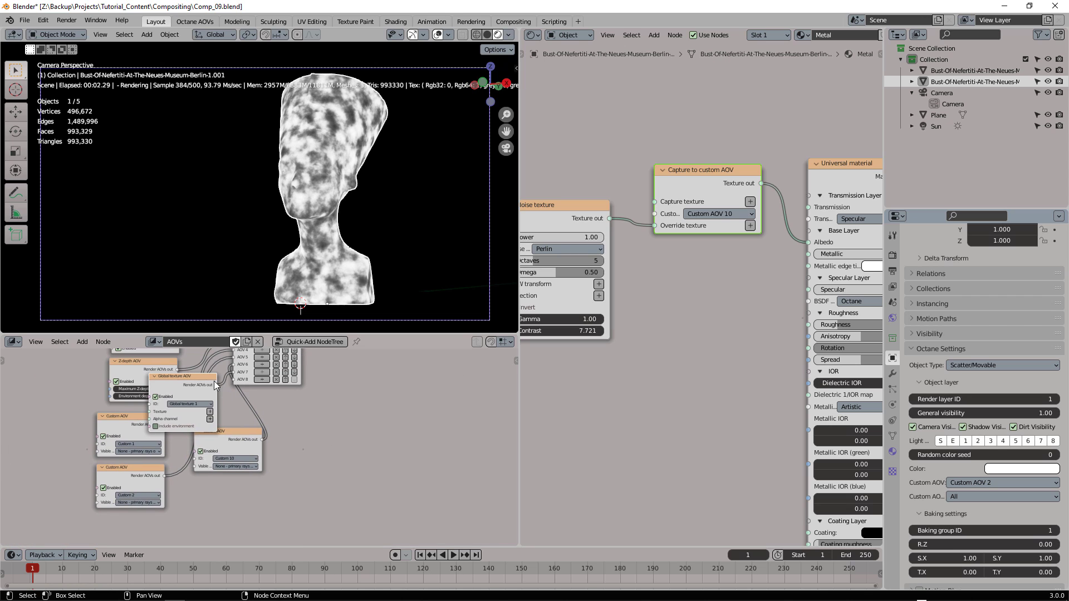
{"action": "left_click_drag", "start_coordinate": [202, 376], "coordinate": [246, 495]}
- Switch the Render AOVs Output preview to Global texture AOV 1
{"action": "middle_click_drag", "start_coordinate": [377, 385], "coordinate": [332, 476]}
{"action": "middle_click_drag", "start_coordinate": [397, 400], "coordinate": [347, 507]}
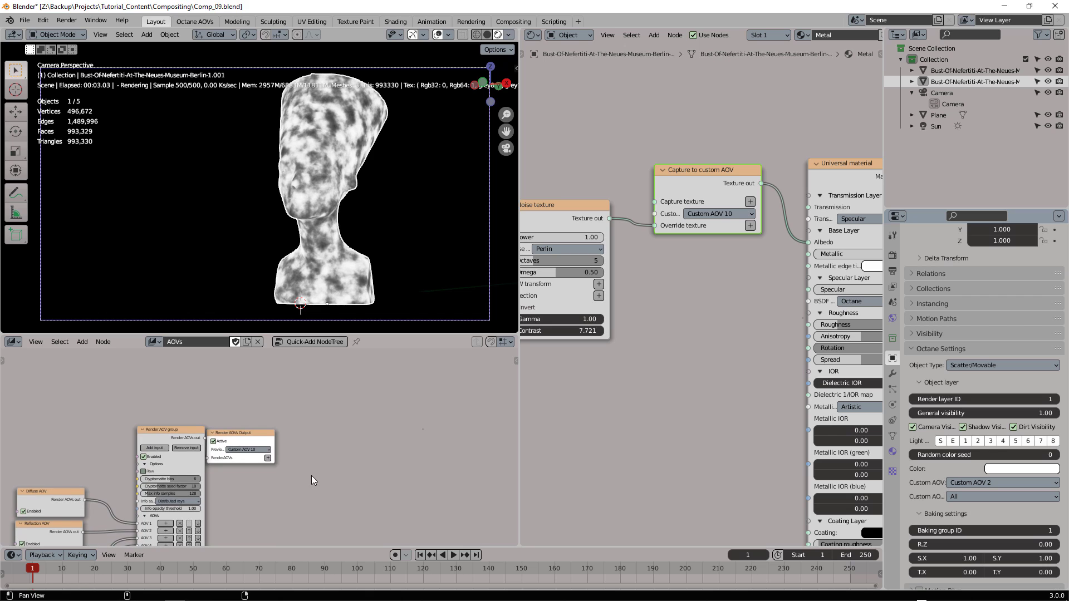
{"action": "scroll", "coordinate": [293, 452], "scroll_direction": "up", "scroll_amount": 3}
{"action": "left_click", "coordinate": [289, 448]}
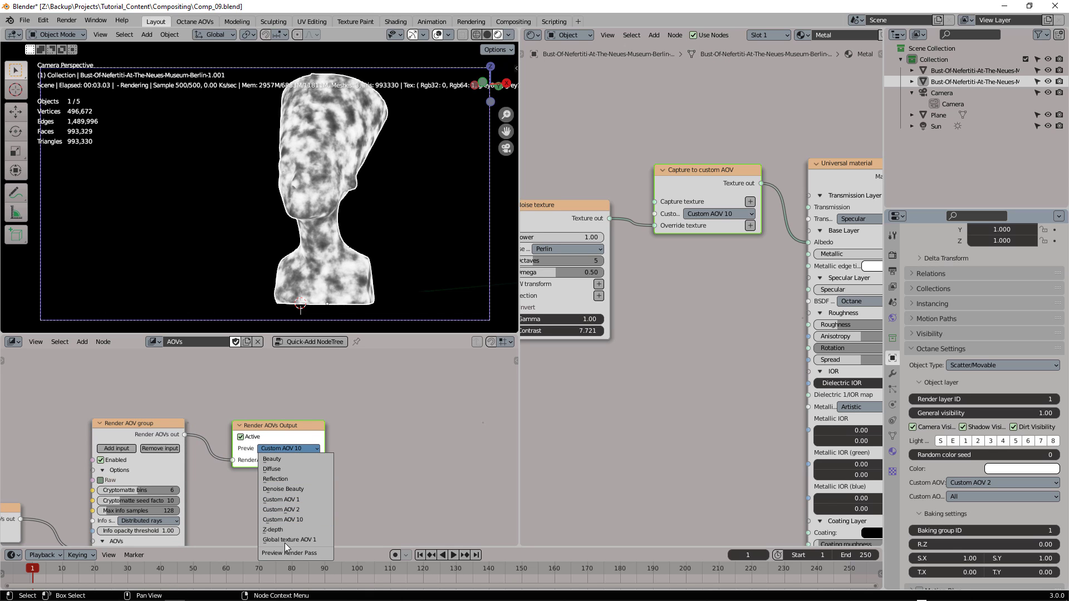
{"action": "left_click", "coordinate": [303, 539]}
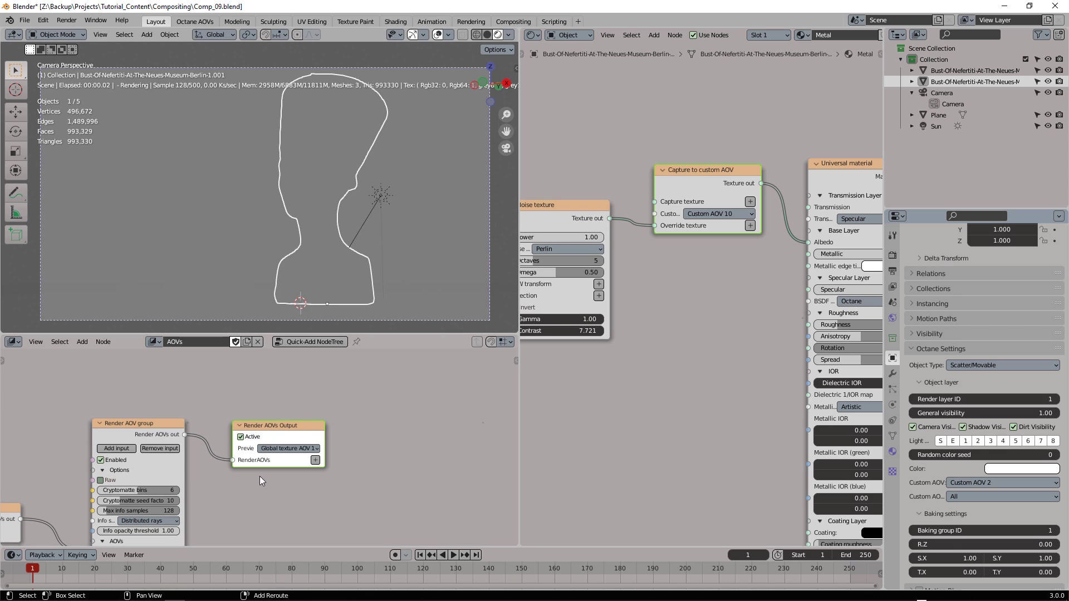
- Add a Falloff map node and connect it to the Texture input of the Global texture AOV
{"action": "middle_click_drag", "start_coordinate": [257, 501], "coordinate": [314, 376]}
{"action": "scroll", "coordinate": [238, 523], "scroll_direction": "down", "scroll_amount": 2}
{"action": "middle_click_drag", "start_coordinate": [236, 529], "coordinate": [314, 392]}
{"action": "middle_click_drag", "start_coordinate": [312, 489], "coordinate": [388, 438]}
{"action": "scroll", "coordinate": [337, 458], "scroll_direction": "up", "scroll_amount": 5}
{"action": "key", "text": "shift+a"}
{"action": "type", "text": "fallo"}
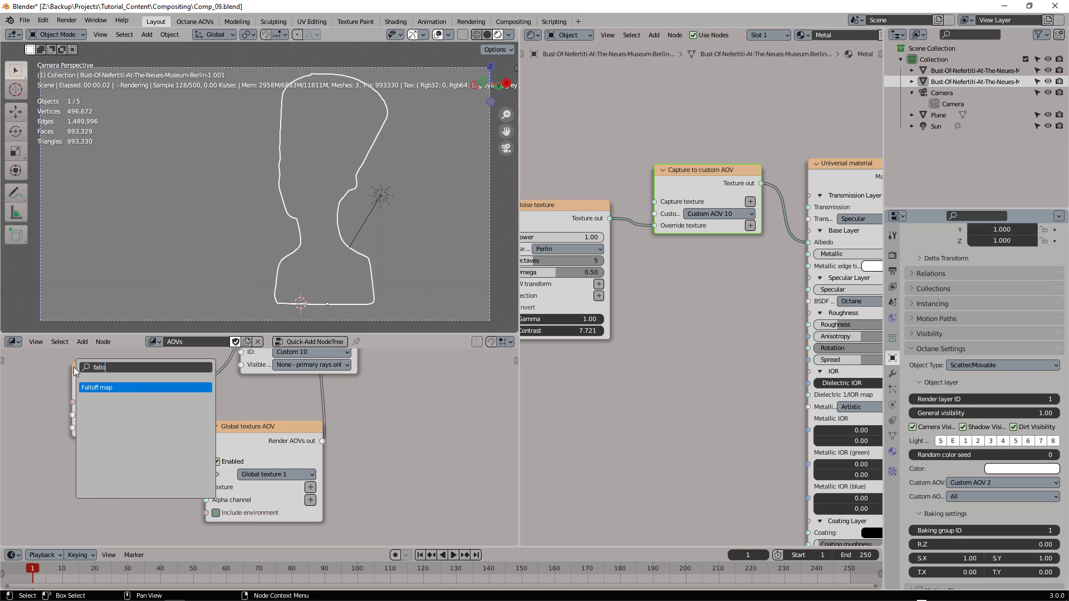
{"action": "left_click", "coordinate": [135, 387]}
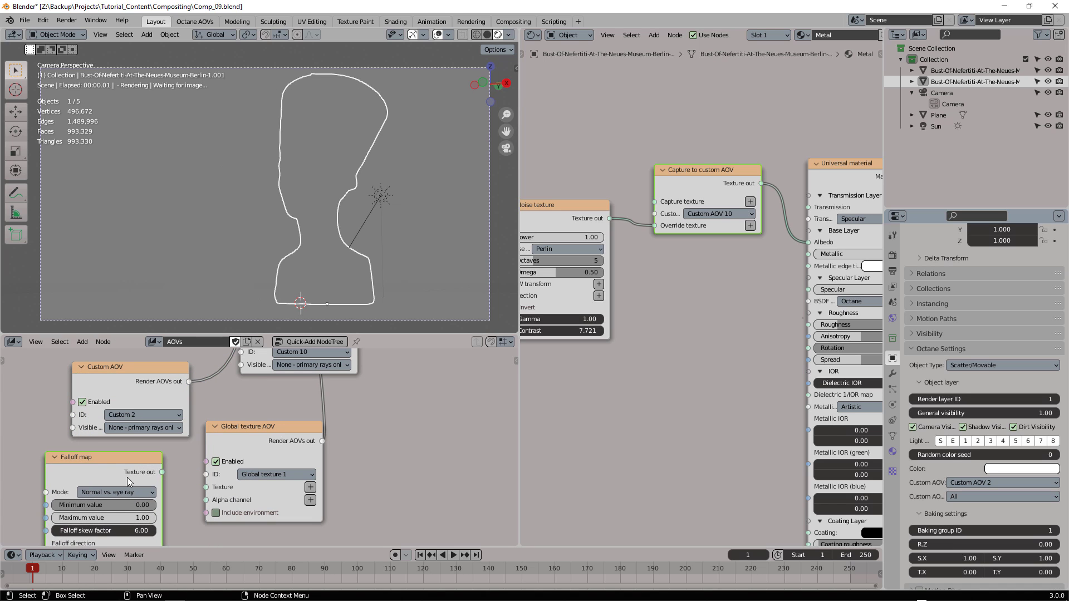
{"action": "left_click_drag", "start_coordinate": [162, 473], "coordinate": [212, 493]}
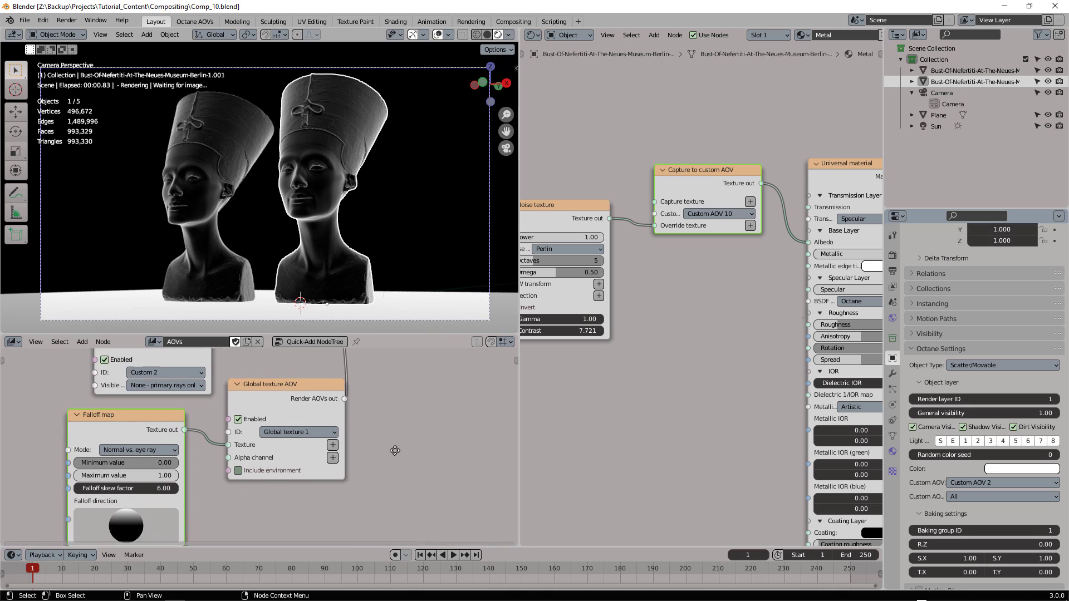
- Insert a Gradient Tex node between Falloff map and Global texture AOV, with the black stop at 0.021 and the white stop at about 0.436
{"action": "left_click_drag", "start_coordinate": [177, 399], "coordinate": [56, 395]}
{"action": "key", "text": "shift+a"}
{"action": "left_click", "coordinate": [155, 456]}
{"action": "type", "text": "grad"}
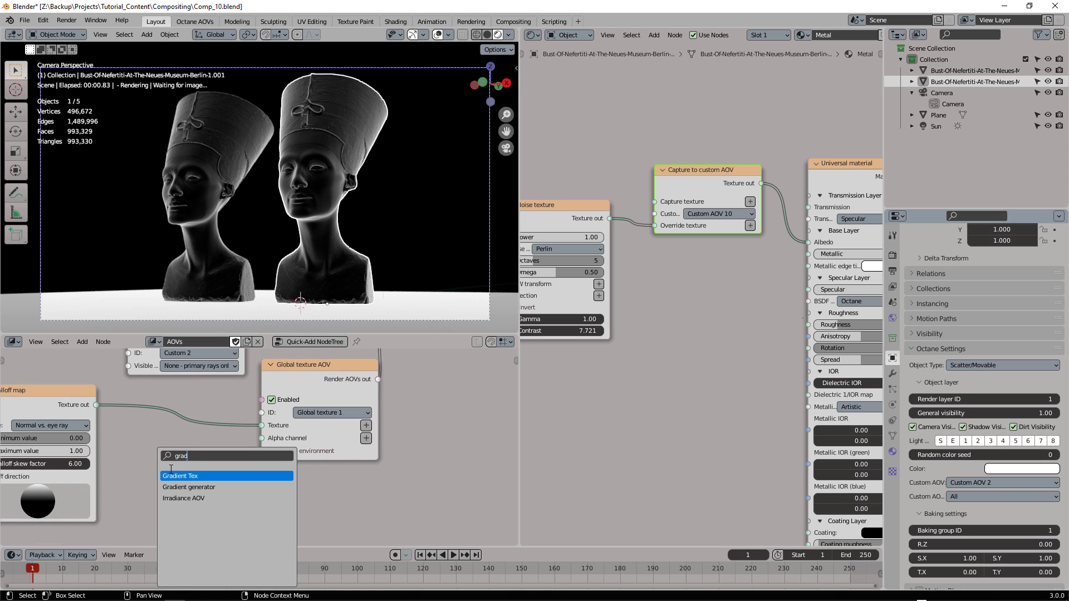
{"action": "key", "text": "Return"}
{"action": "left_click", "coordinate": [161, 392]}
{"action": "middle_click_drag", "start_coordinate": [249, 468], "coordinate": [307, 475]}
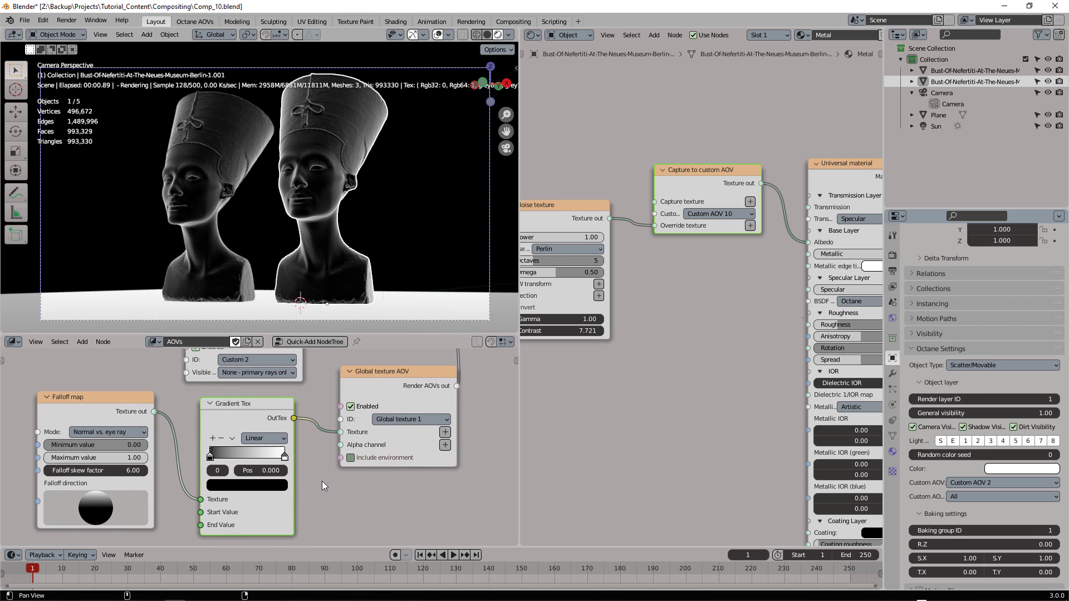
{"action": "left_click_drag", "start_coordinate": [211, 457], "coordinate": [253, 461]}
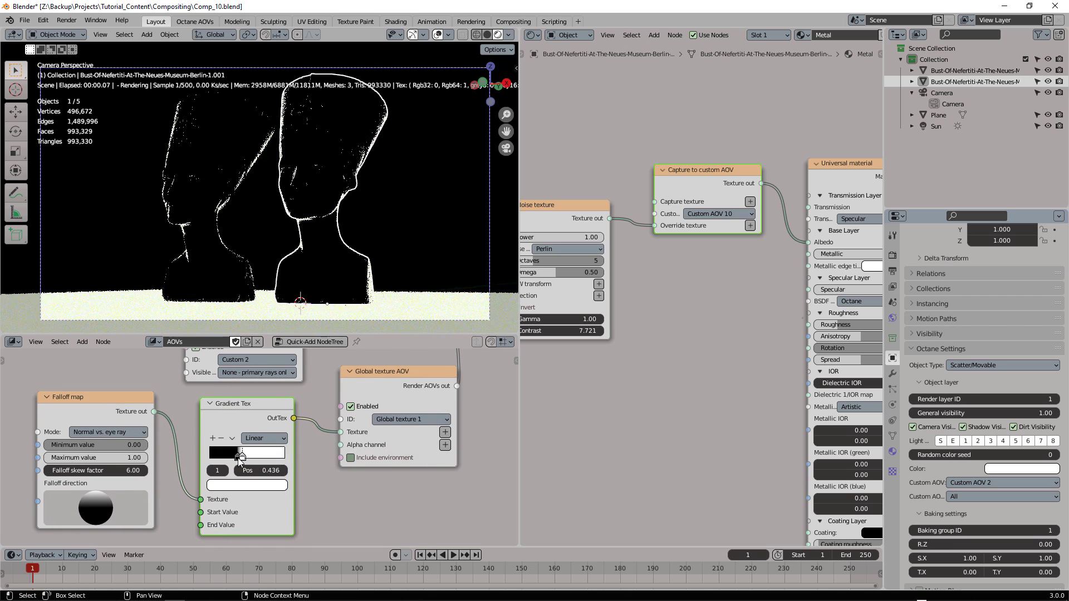
{"action": "left_click_drag", "start_coordinate": [211, 459], "coordinate": [211, 460]}
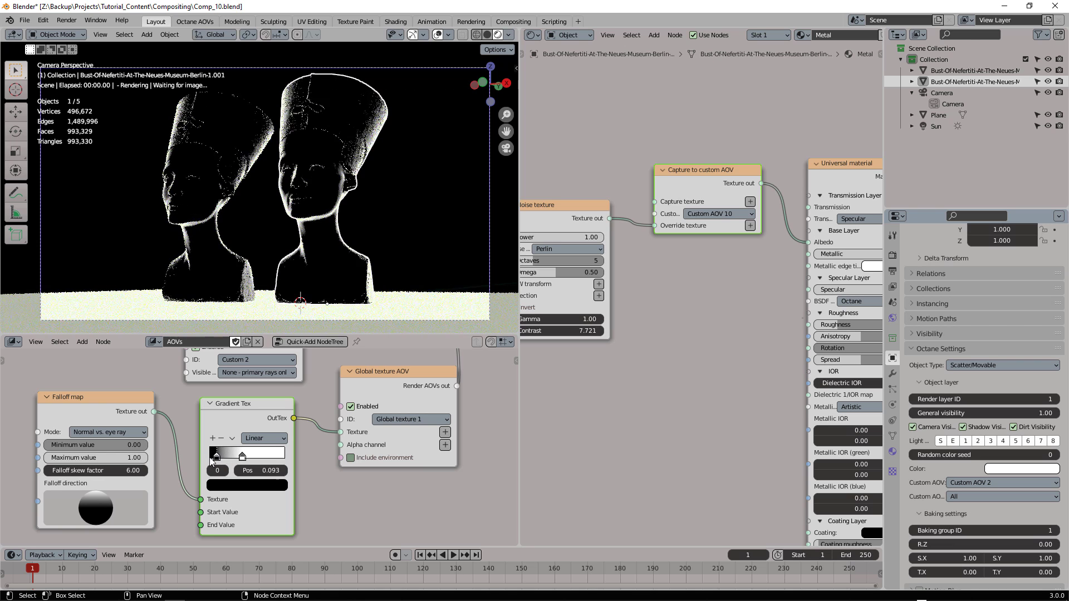
- Set the Falloff map's mode to the 90-degree Normal vs. vector option and turn its falloff direction sideways
{"action": "left_click", "coordinate": [104, 432]}
{"action": "left_click", "coordinate": [111, 457]}
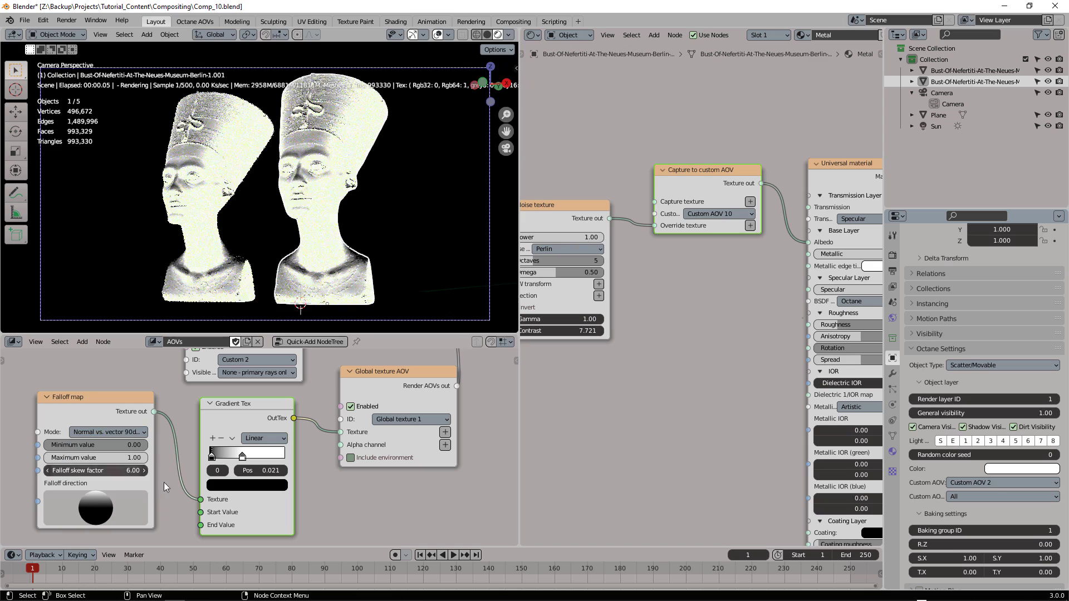
{"action": "mouse_move", "coordinate": [103, 507]}
{"action": "left_mouse_down"}
{"action": "mouse_move", "coordinate": [102, 547]}
{"action": "mouse_move", "coordinate": [210, 530]}
{"action": "left_mouse_up"}
{"action": "scroll", "coordinate": [351, 489], "scroll_direction": "down", "scroll_amount": 1}
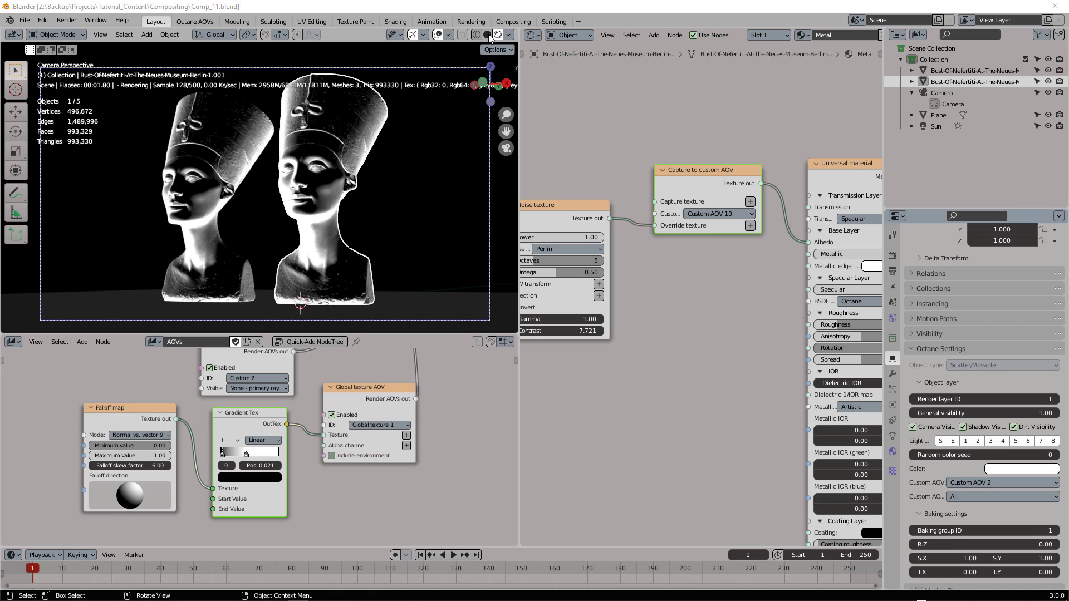
- Take the viewport out of rendered shading and render the current frame as an image
{"action": "left_click", "coordinate": [487, 34]}
{"action": "left_click", "coordinate": [76, 19]}
{"action": "left_click", "coordinate": [75, 32]}
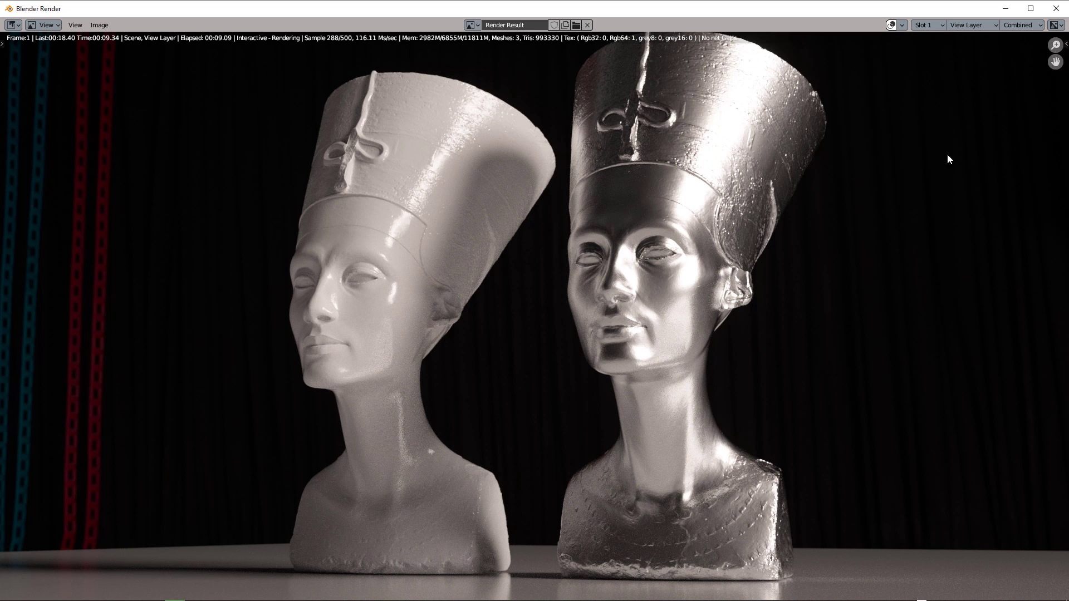
- View the OctBeauty, OctDiff and OctReflect passes of the render result one after another
{"action": "left_click", "coordinate": [1018, 25]}
{"action": "mouse_move", "coordinate": [999, 28]}
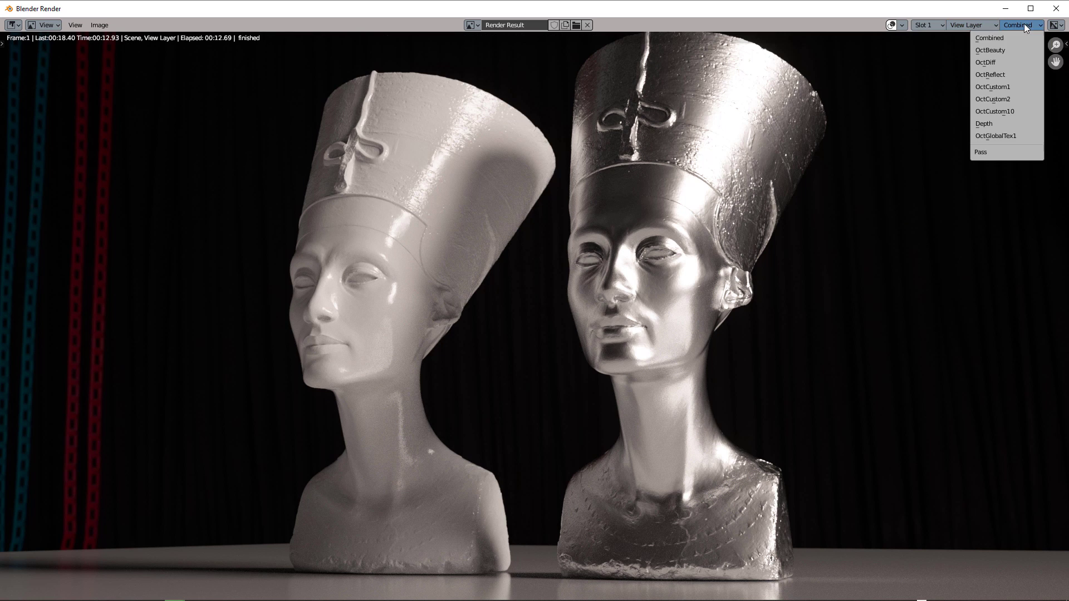
{"action": "left_click", "coordinate": [1008, 49]}
{"action": "left_click", "coordinate": [1016, 25]}
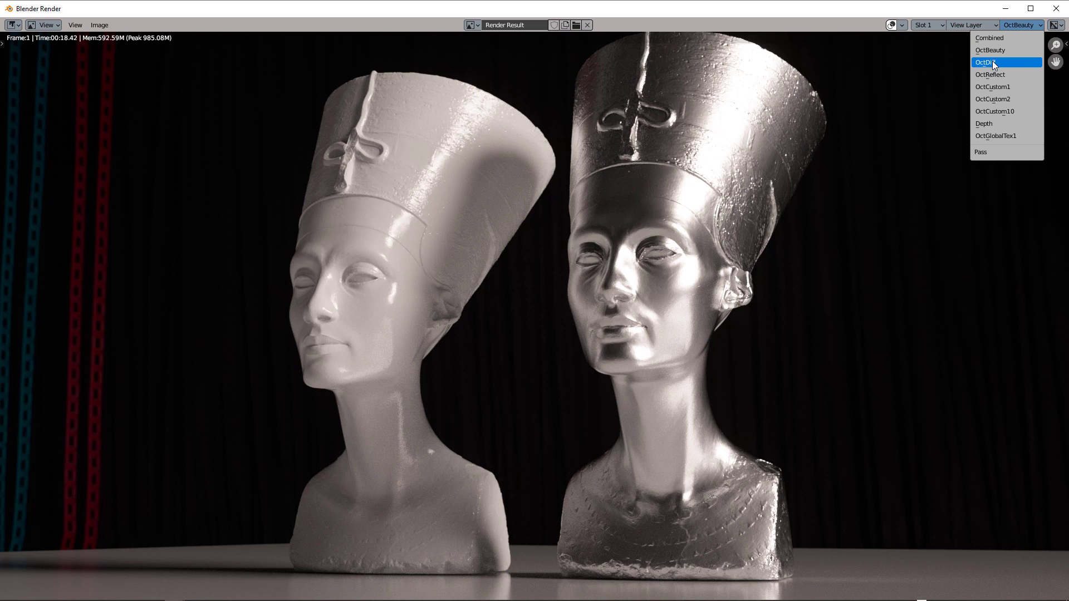
{"action": "left_click", "coordinate": [991, 62]}
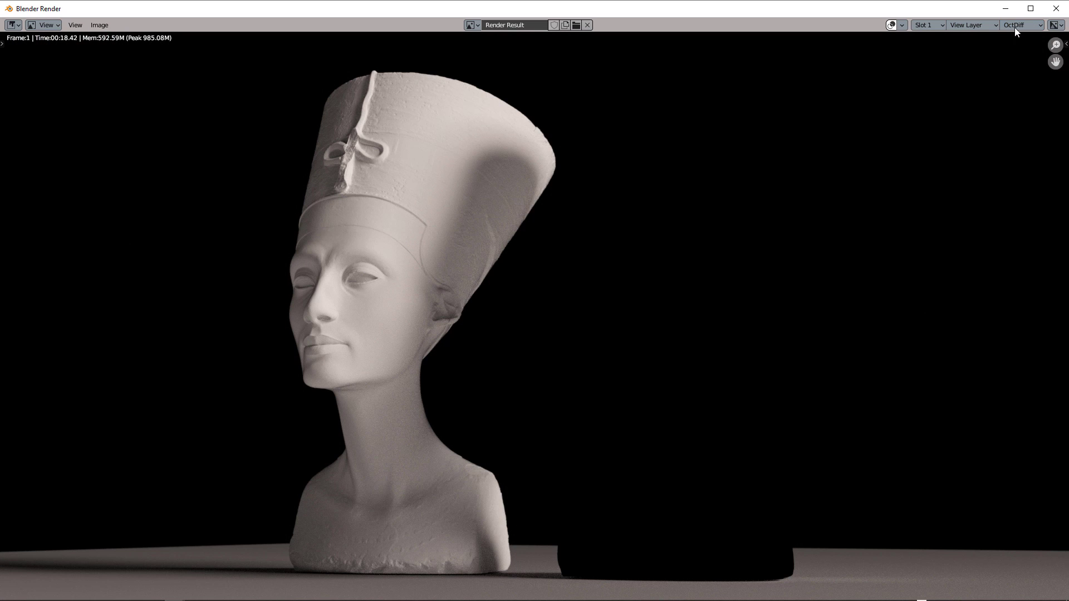
{"action": "left_click", "coordinate": [1015, 26]}
{"action": "left_click", "coordinate": [1004, 78]}
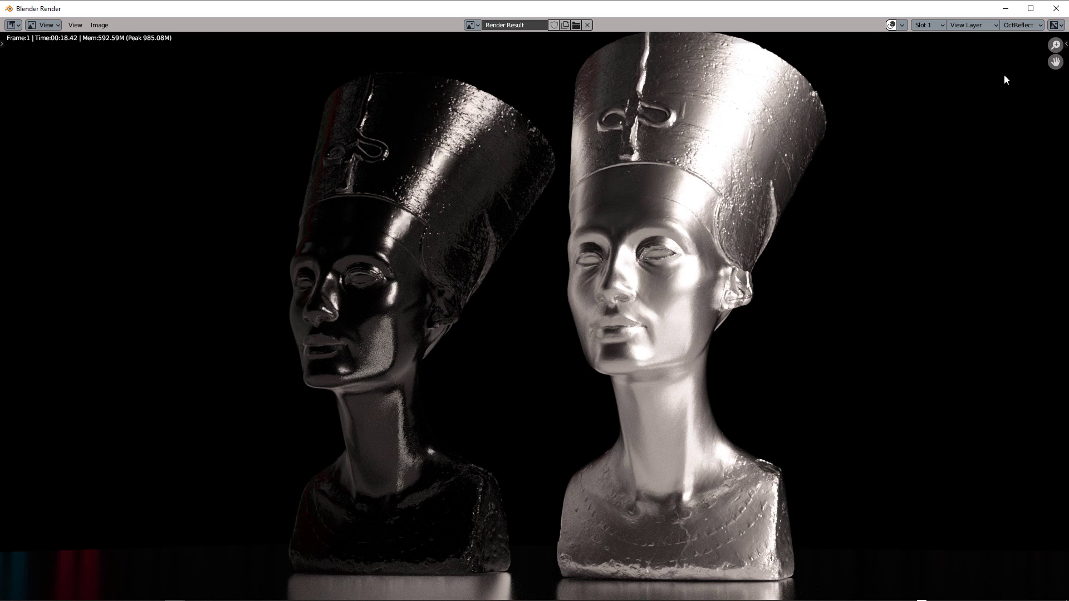
- View the OctCustom1, OctCustom2 and OctCustom10 passes of the render result one after another
{"action": "left_click", "coordinate": [1020, 25]}
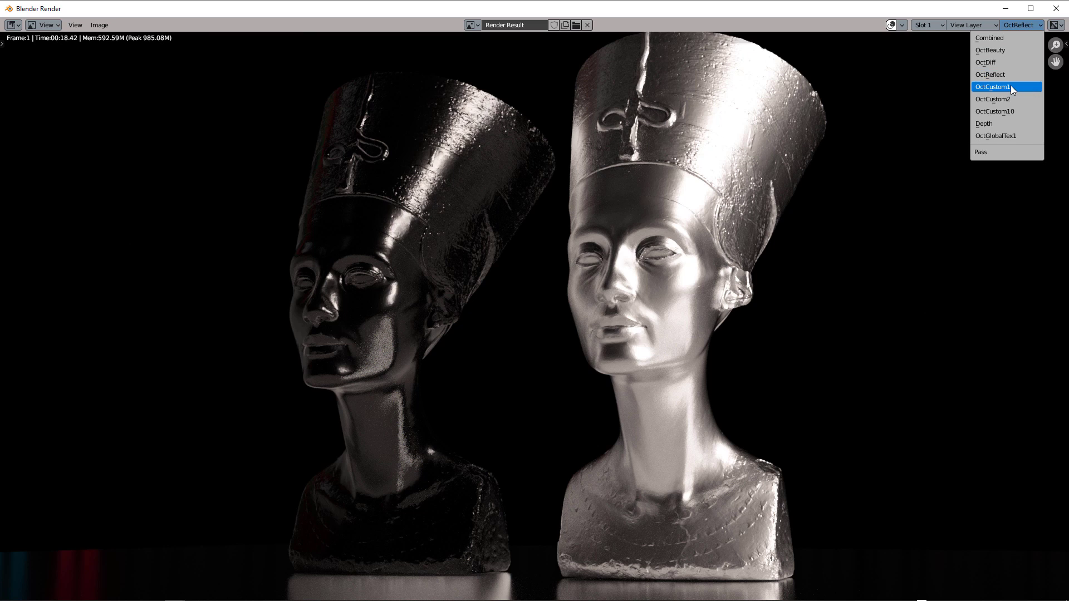
{"action": "left_click", "coordinate": [1010, 86]}
{"action": "left_click", "coordinate": [1020, 24]}
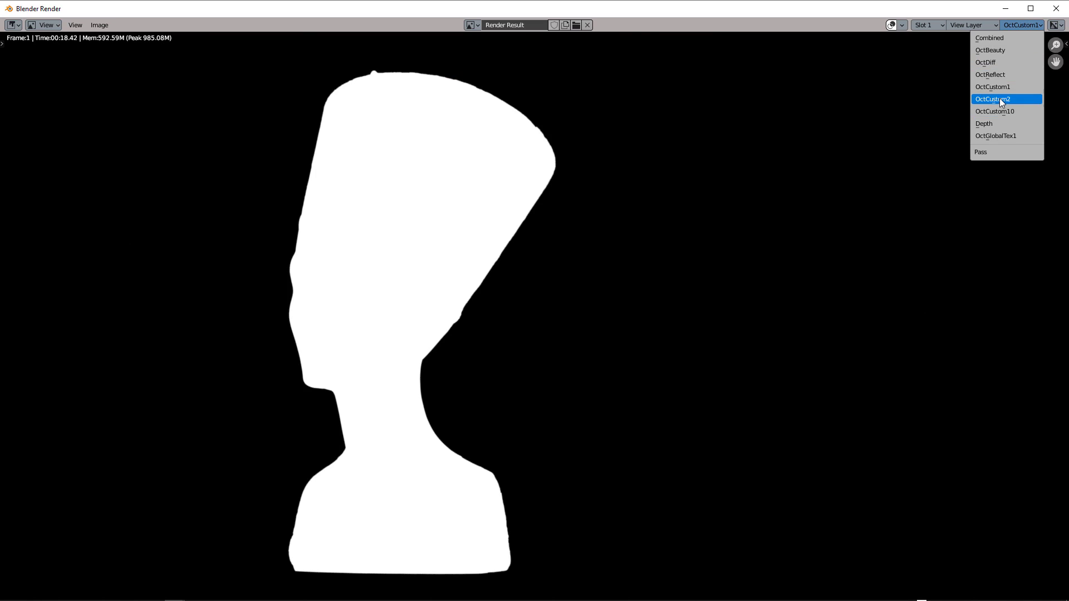
{"action": "left_click", "coordinate": [1000, 99]}
{"action": "left_click", "coordinate": [1021, 25]}
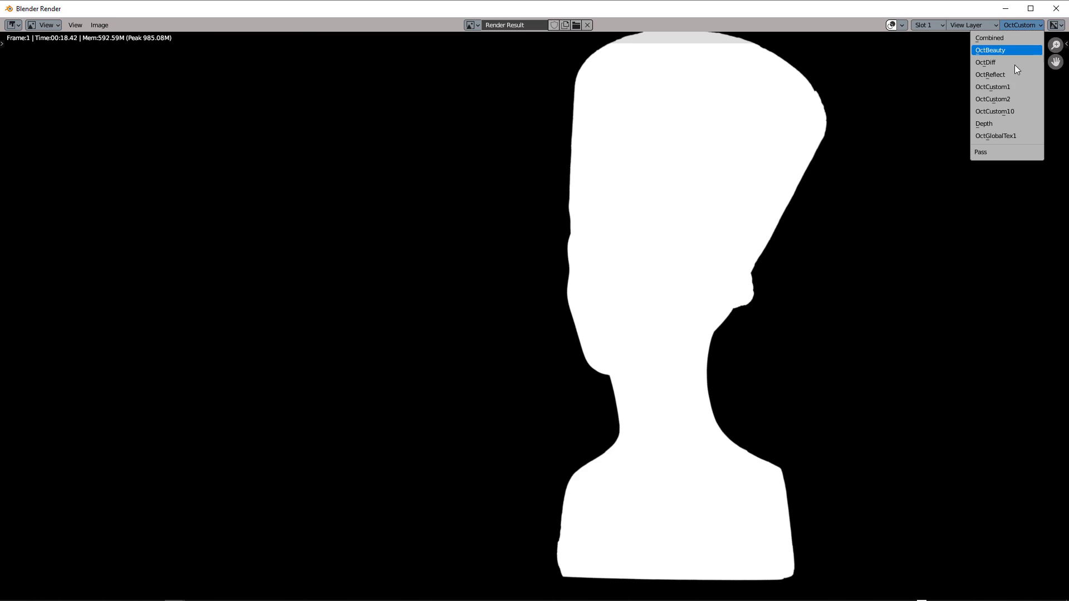
{"action": "left_click", "coordinate": [997, 112]}
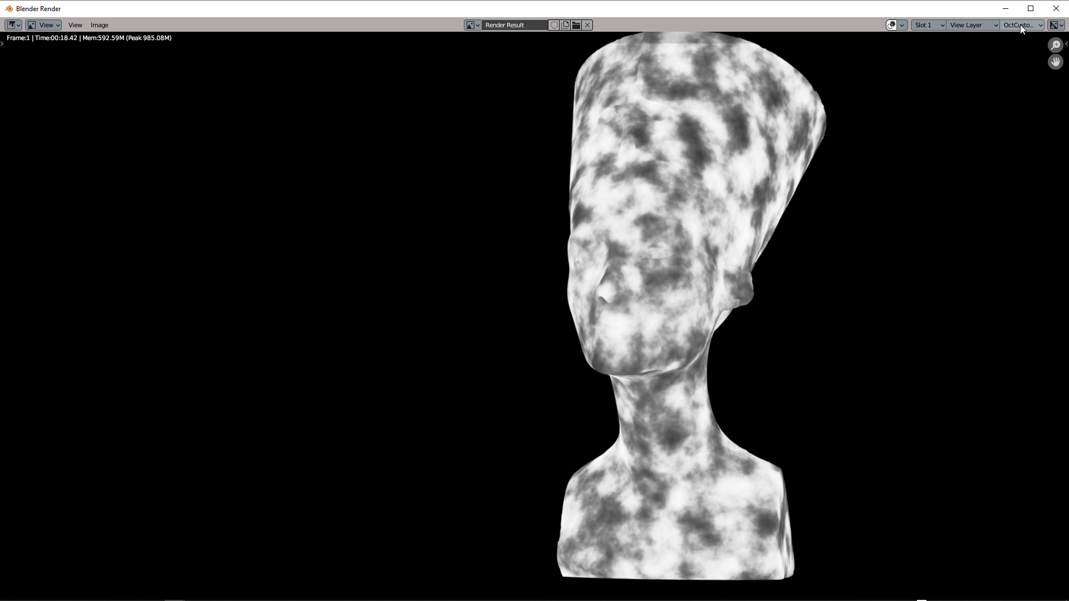
- View the Depth and OctGlobalTex1 passes of the render result and close the render window
{"action": "left_click", "coordinate": [1020, 24]}
{"action": "left_click", "coordinate": [994, 123]}
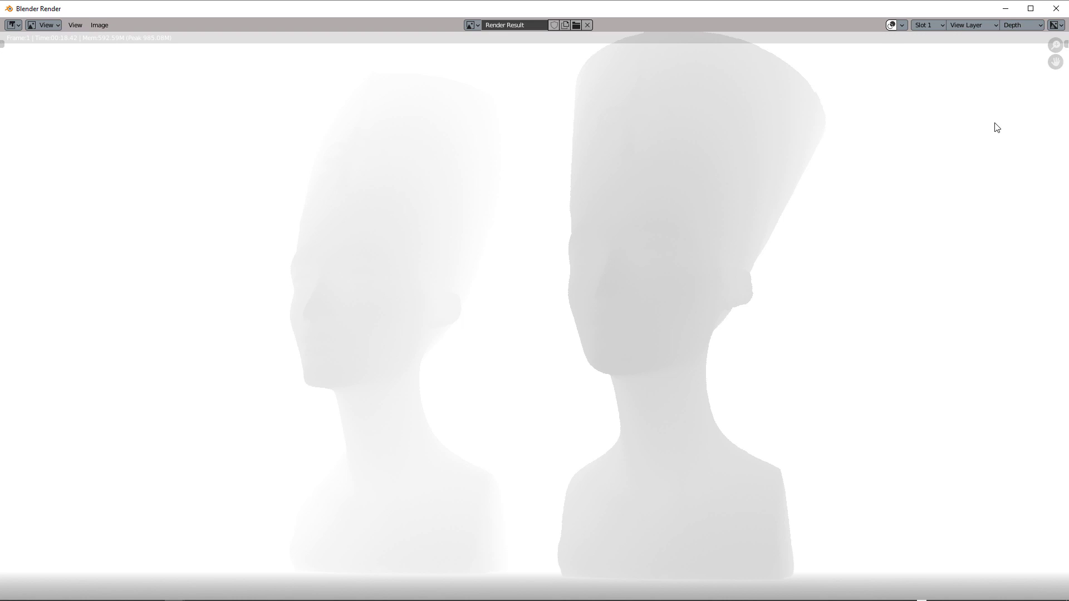
{"action": "left_click", "coordinate": [1022, 25]}
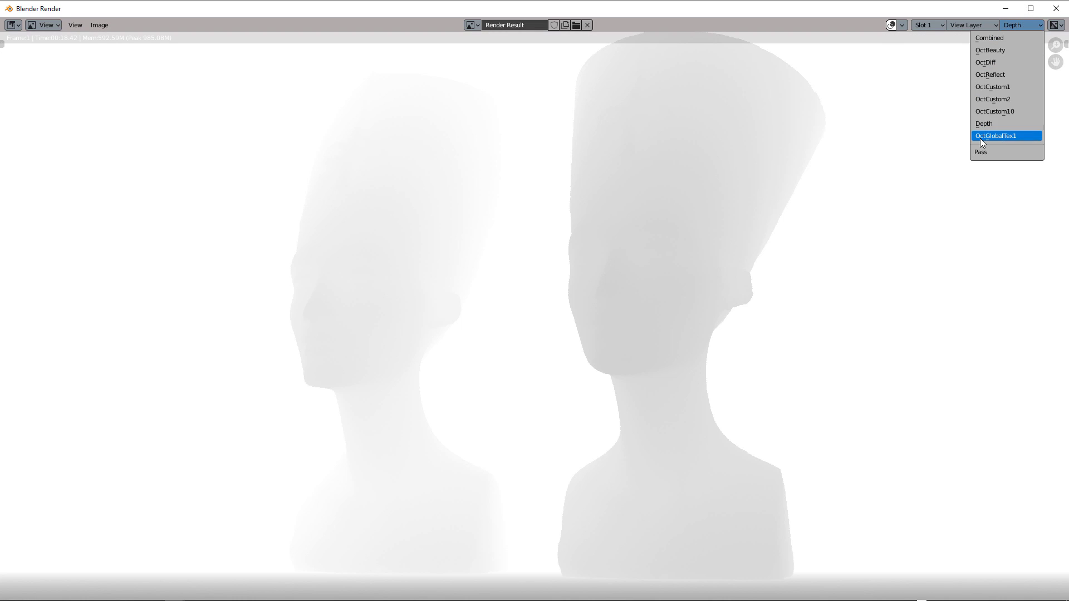
{"action": "left_click", "coordinate": [1003, 137]}
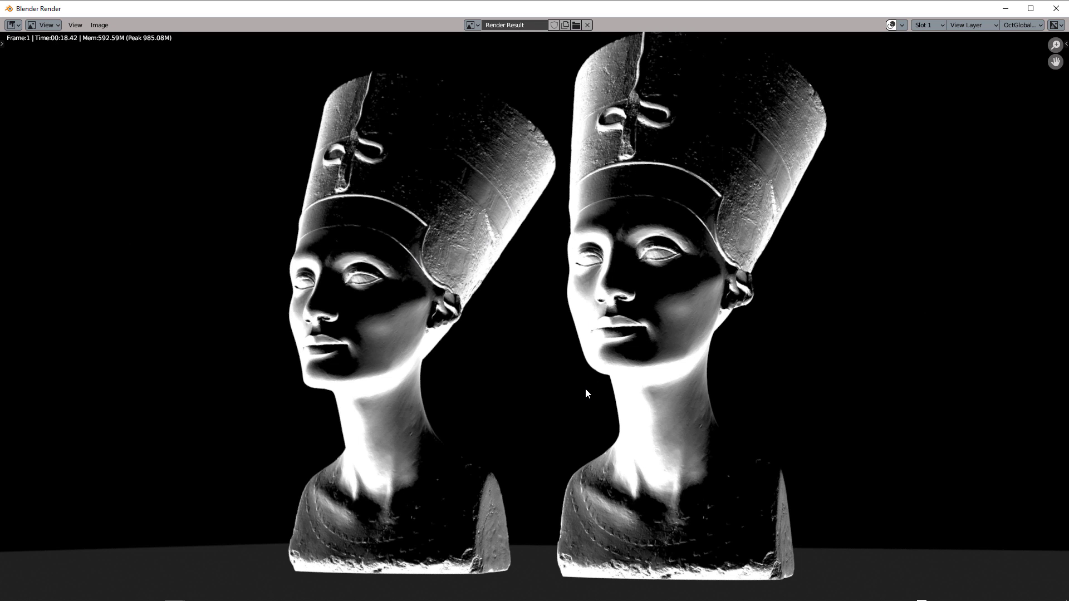
{"action": "key", "text": "Escape"}
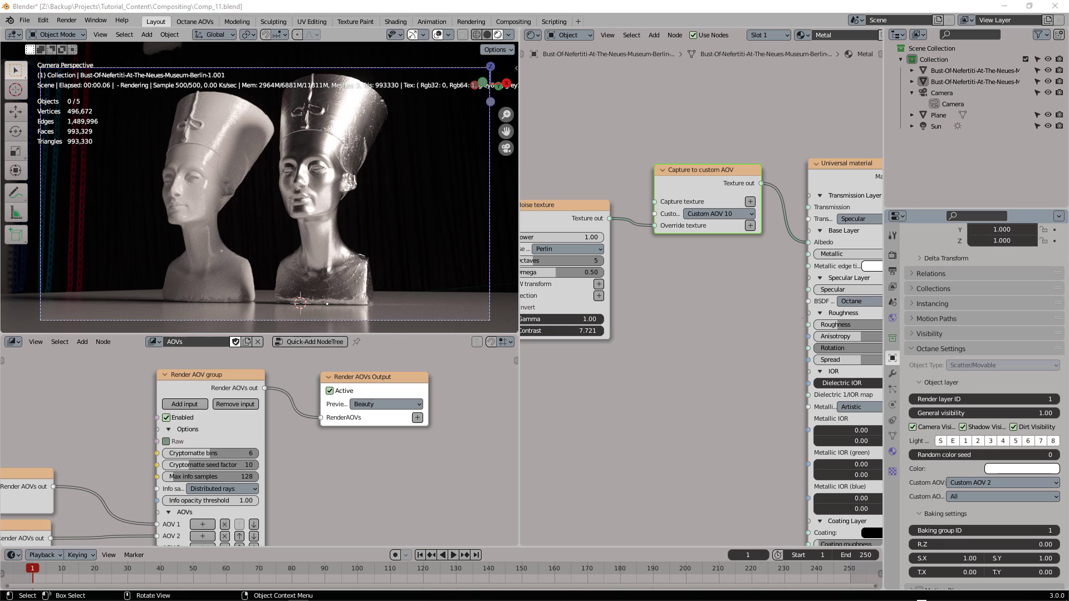